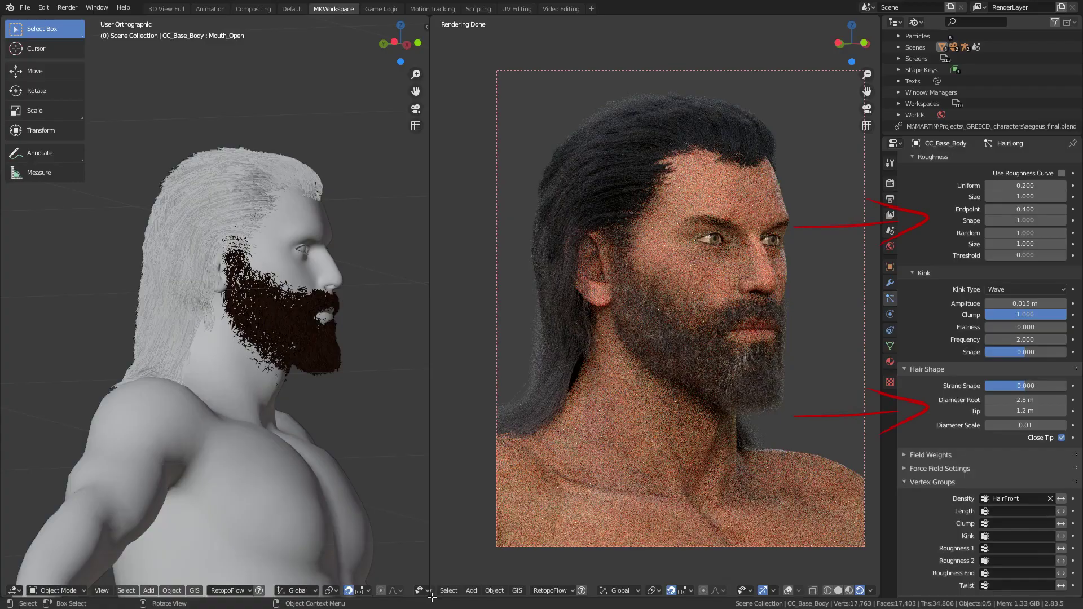
Raise the left point of HairLong's Clumping curve to 0.925
scroll(979, 216, "up", 4)
scroll(978, 216, "up", 6)
left_click_drag(904, 278, 901, 261)
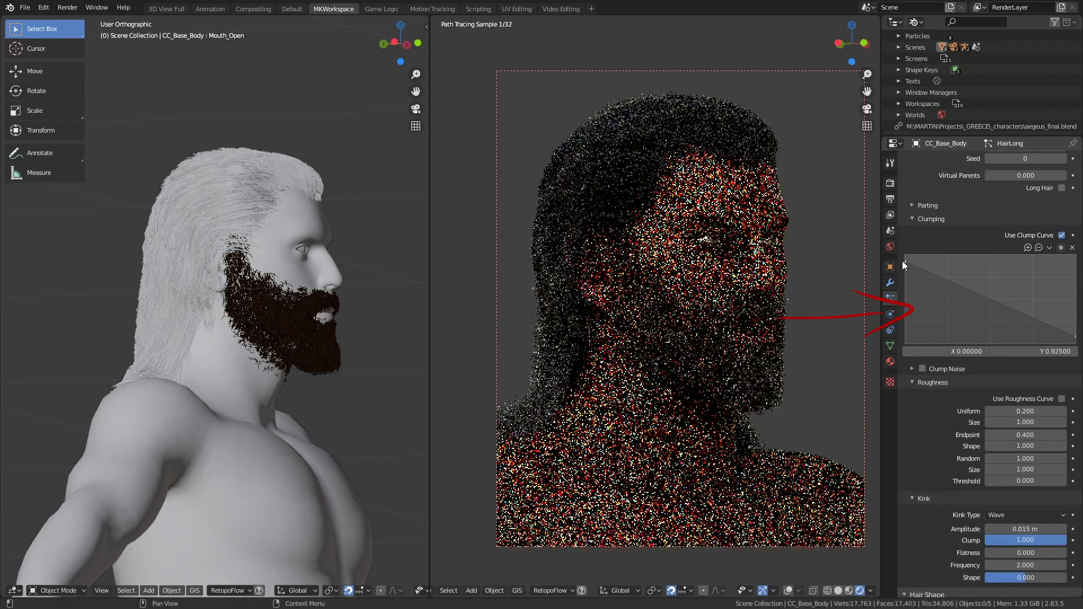
scroll(902, 260, "up", 15)
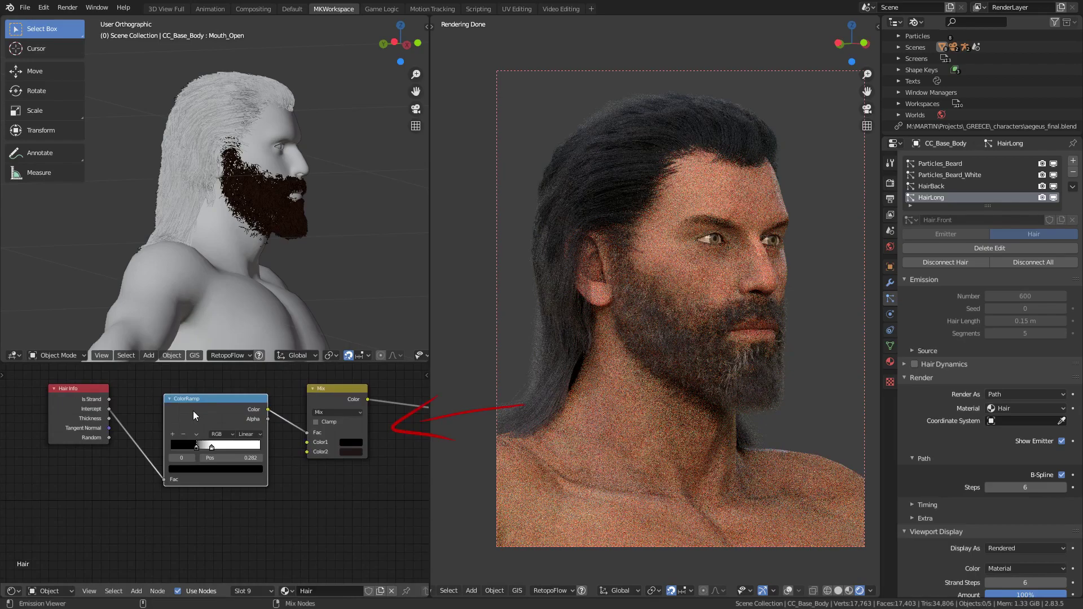
Duplicate the ColorRamp node with its input link and place the copy below the original
key("ctrl+shift+d")
left_click(288, 508)
middle_click_drag(329, 418, 212, 381)
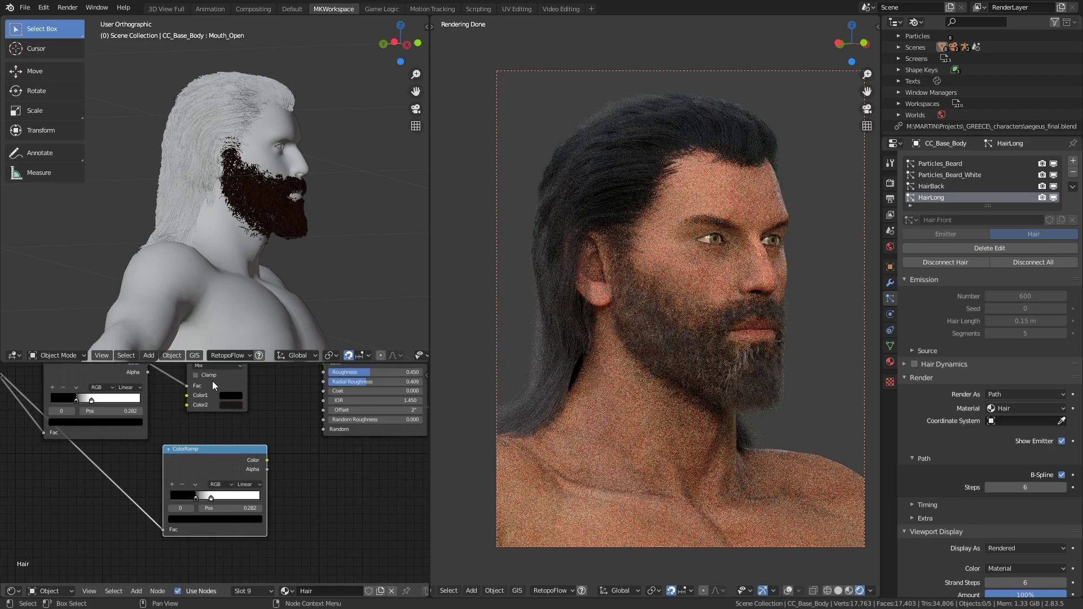
Insert a duplicate Mix before Principled Hair BSDF, wire lower ColorRamp to Fac, Color2 pale pink
middle_click_drag(212, 381, 226, 411)
key("ctrl+shift+d")
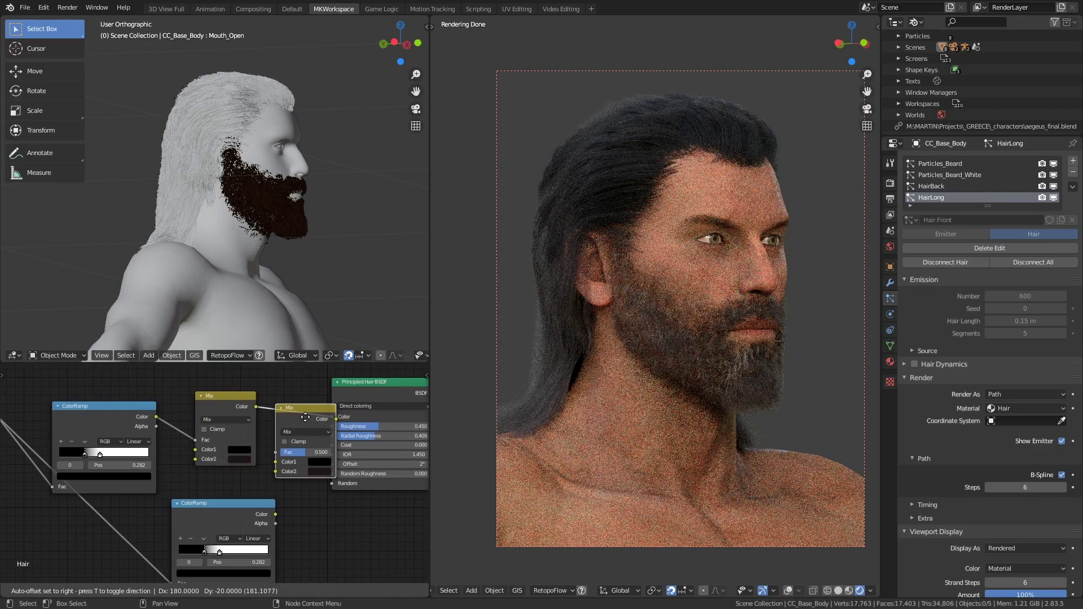
left_click(319, 409)
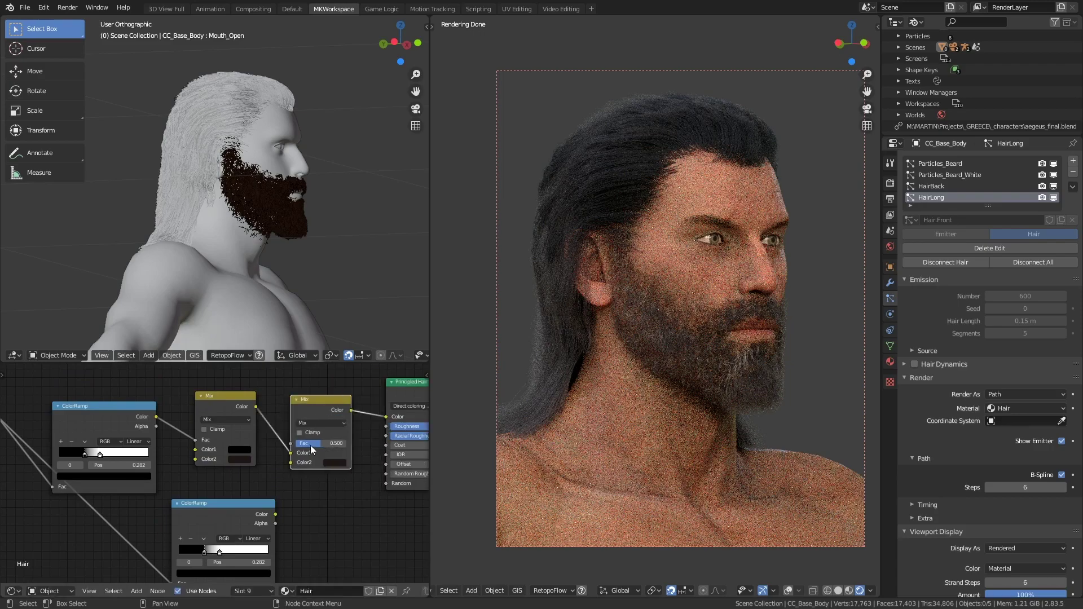
mouse_move(290, 452)
left_mouse_down()
mouse_move(289, 433)
mouse_move(291, 443)
left_mouse_up()
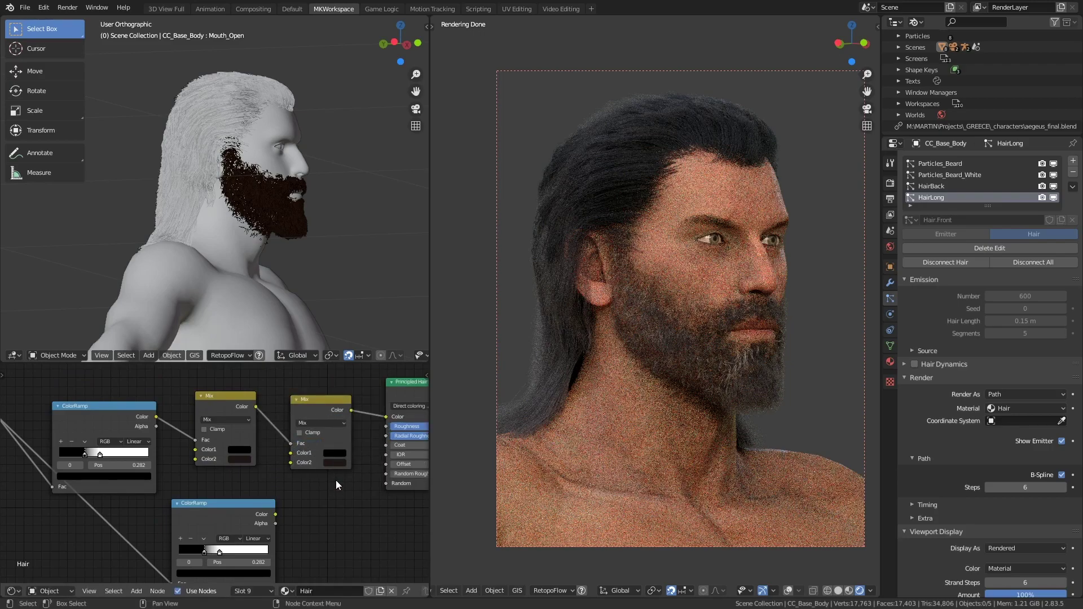
left_click_drag(275, 514, 294, 443)
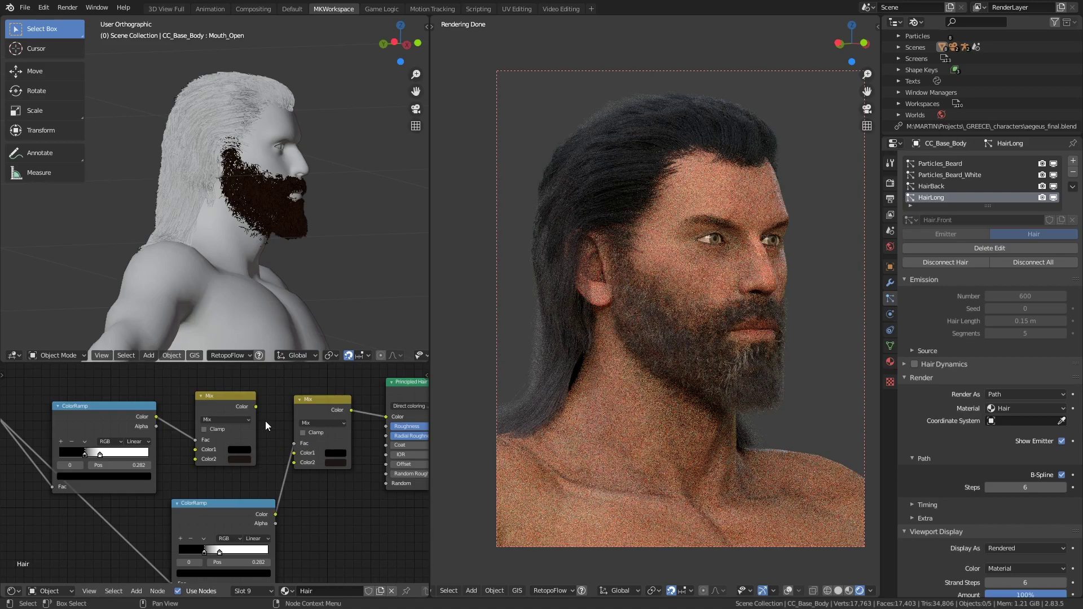
left_click_drag(255, 407, 295, 453)
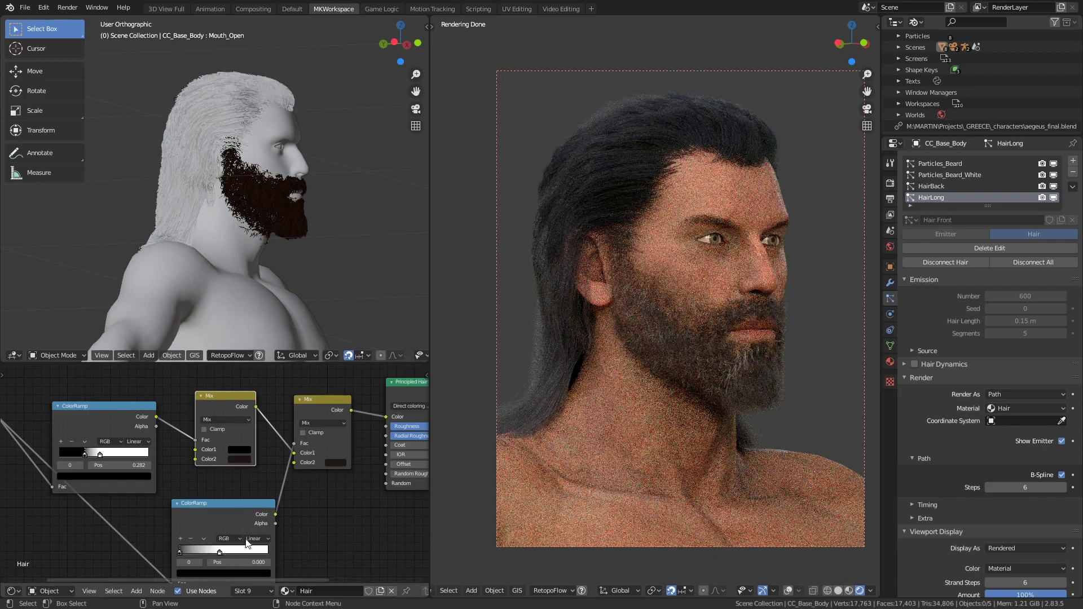
left_click(336, 463)
left_click(401, 354)
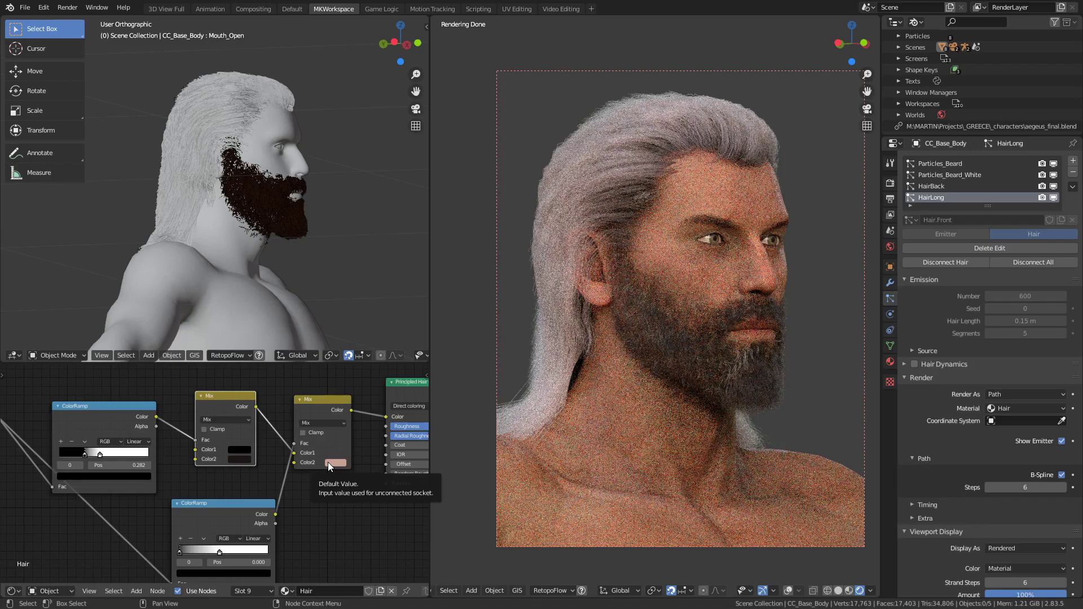
Darken both Mix Color2 swatches (312724, 302724) and set first Mix Color1 to B1B1B1
left_click(327, 461)
left_click_drag(398, 382, 398, 390)
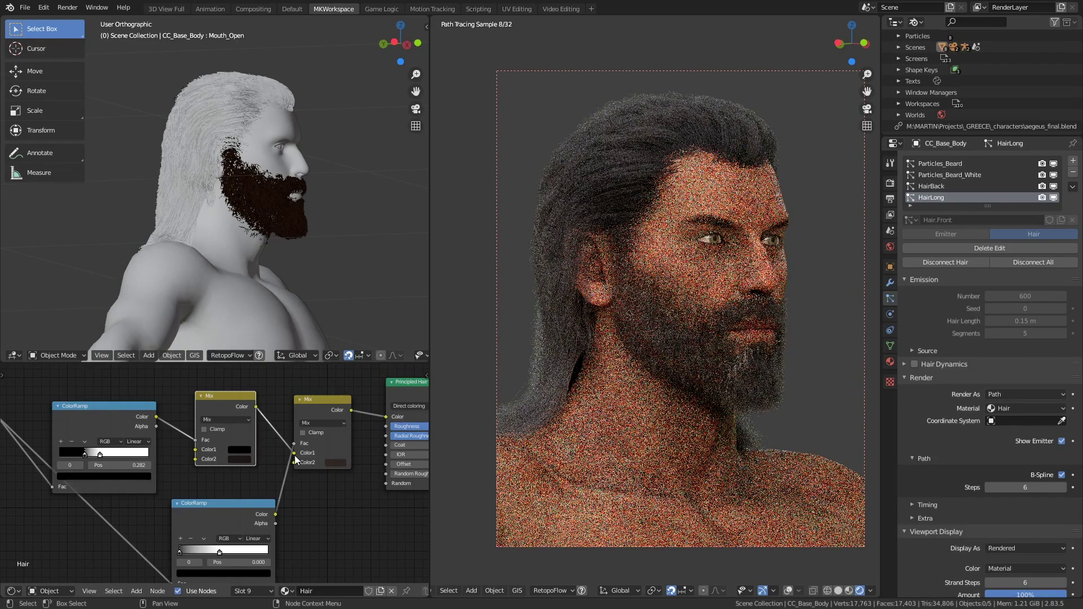
left_click(239, 458)
left_click_drag(304, 350, 303, 386)
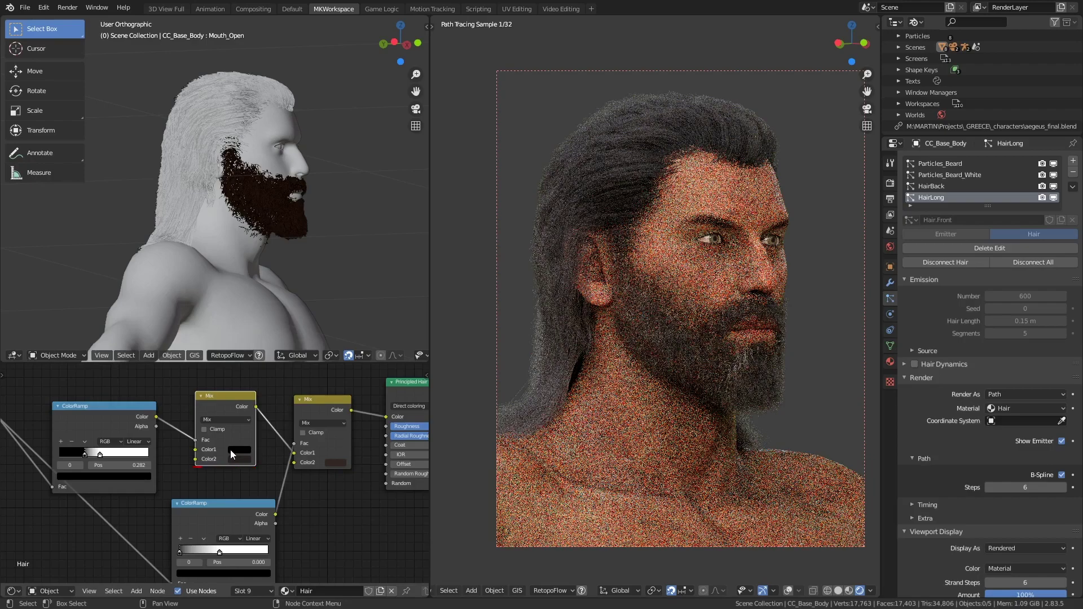
left_click(230, 449)
left_click_drag(303, 366, 303, 351)
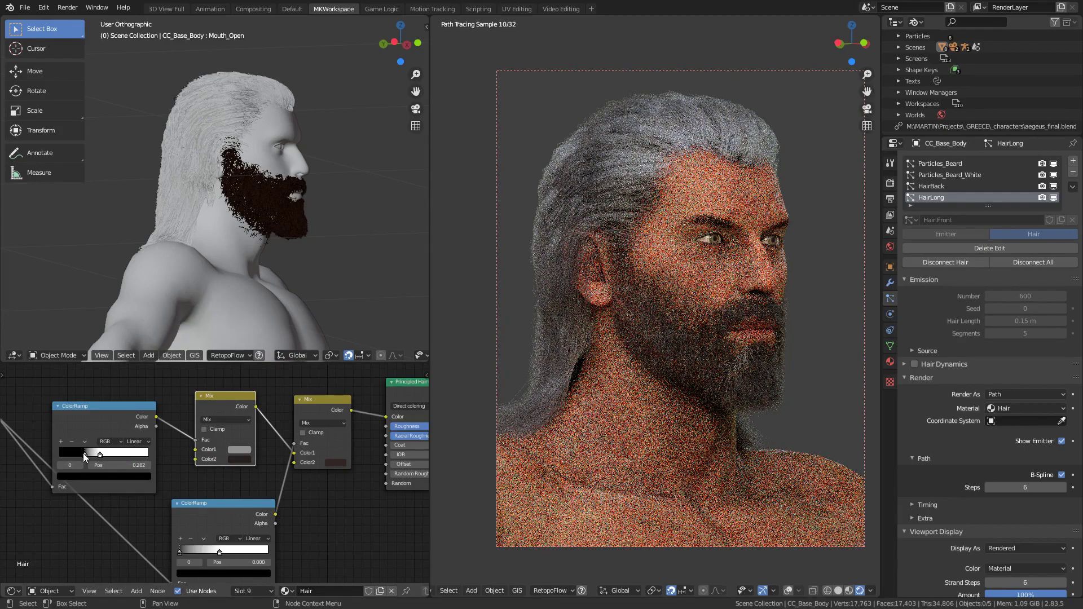
Move the ColorRamp stops to 0.045 and 0.227 and set first Mix Color1 to 585858
left_click_drag(83, 453, 61, 453)
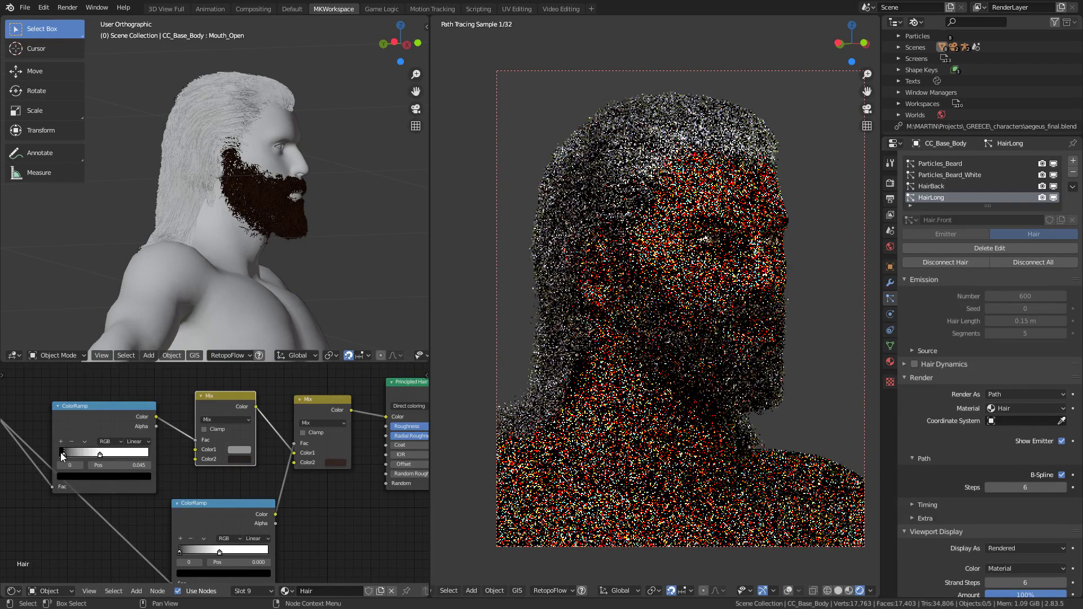
left_click(85, 454)
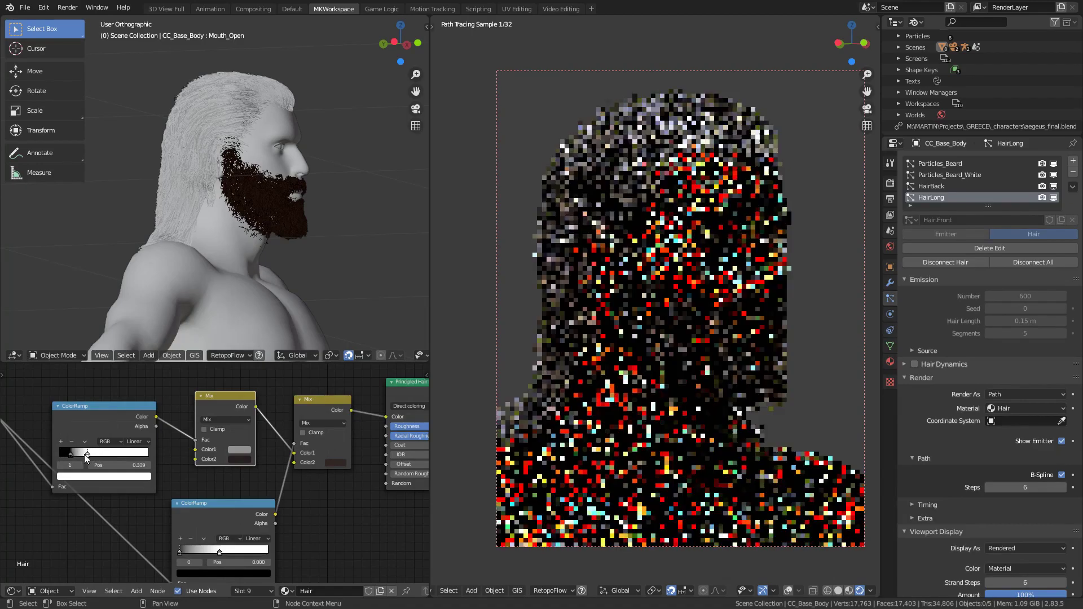
left_click_drag(81, 455, 80, 453)
left_click(236, 450)
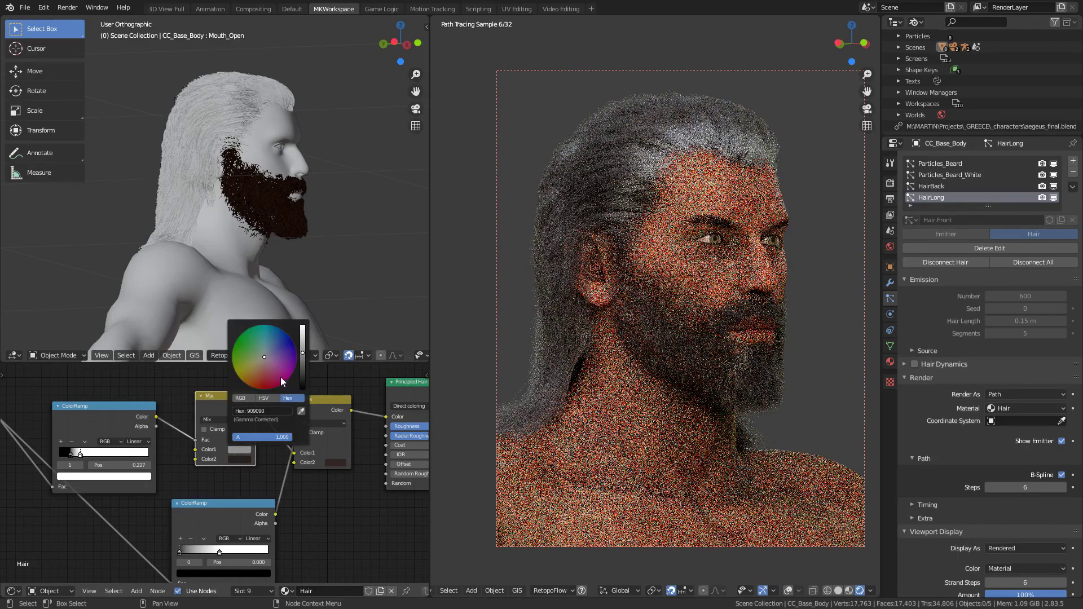
left_click(306, 366)
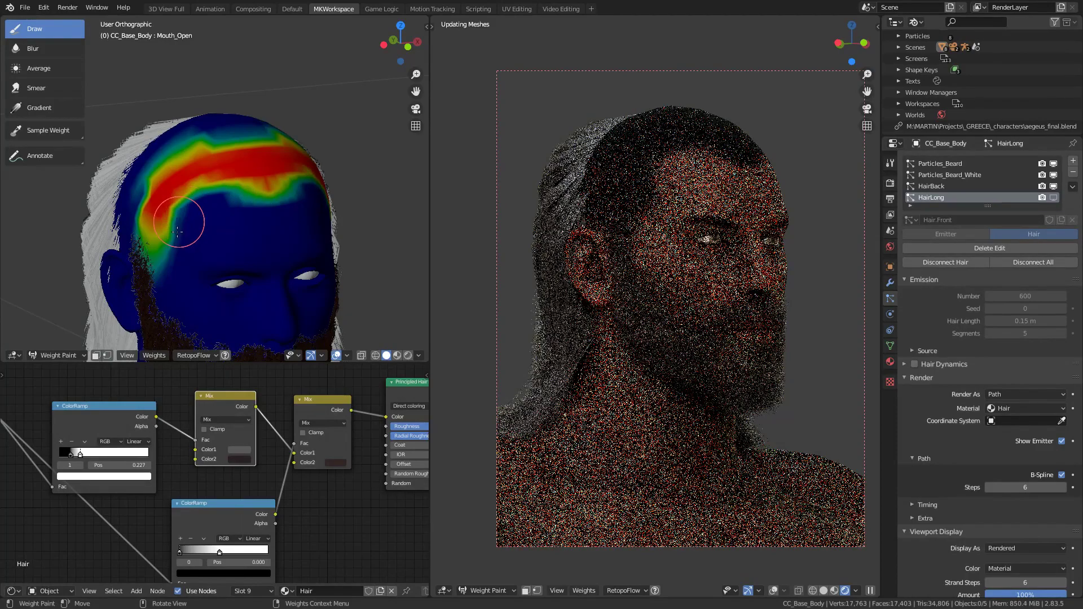
Paint down the hair weight across the forehead
mouse_move(177, 231)
left_mouse_down()
mouse_move(269, 189)
mouse_move(251, 198)
mouse_move(280, 213)
mouse_move(255, 199)
mouse_move(272, 221)
mouse_move(234, 196)
mouse_move(271, 220)
left_mouse_up()
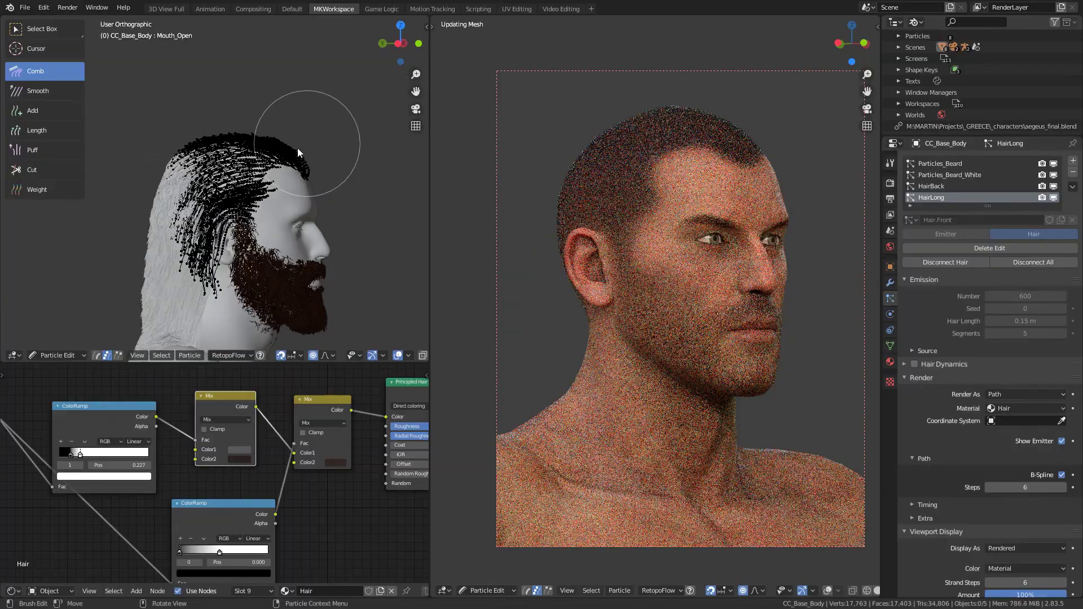
middle_click_drag(192, 153, 146, 168)
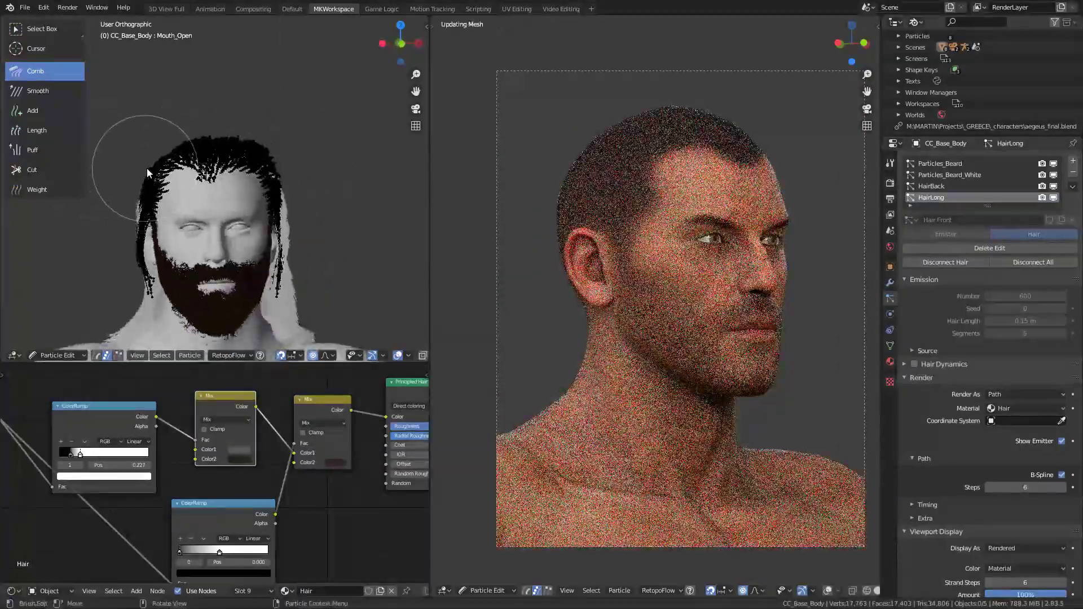
middle_click_drag(275, 151, 375, 153)
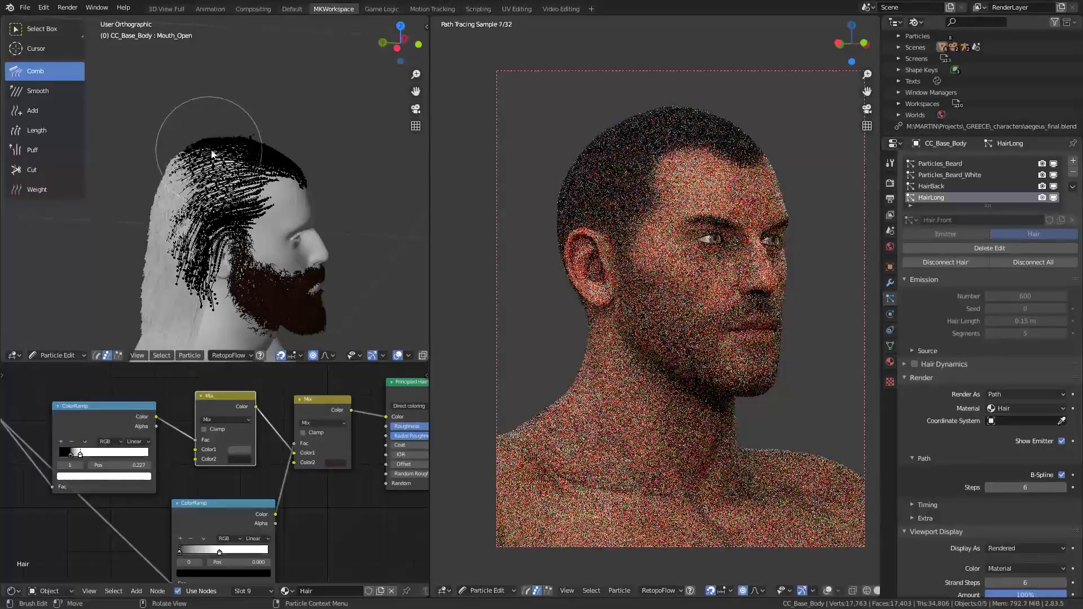
Toggle between Particle Edit and Object Mode to inspect the hair, ending in Object Mode
key("ctrl+Tab")
middle_click_drag(316, 179, 188, 137)
key("ctrl+Tab")
left_click(307, 212)
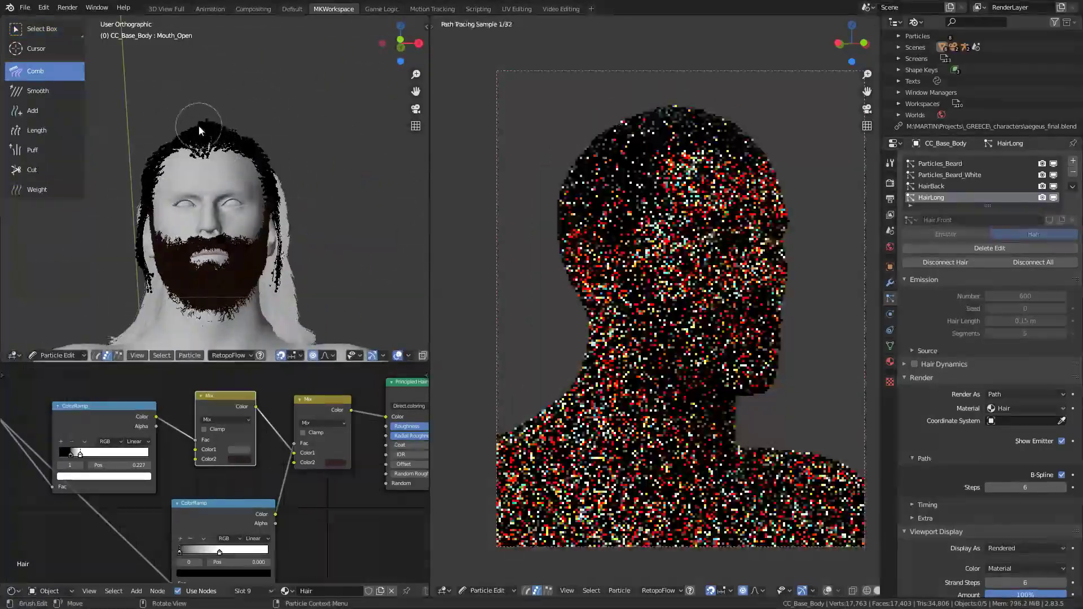
middle_click_drag(235, 124, 212, 139)
key("ctrl+Tab")
left_click(173, 121)
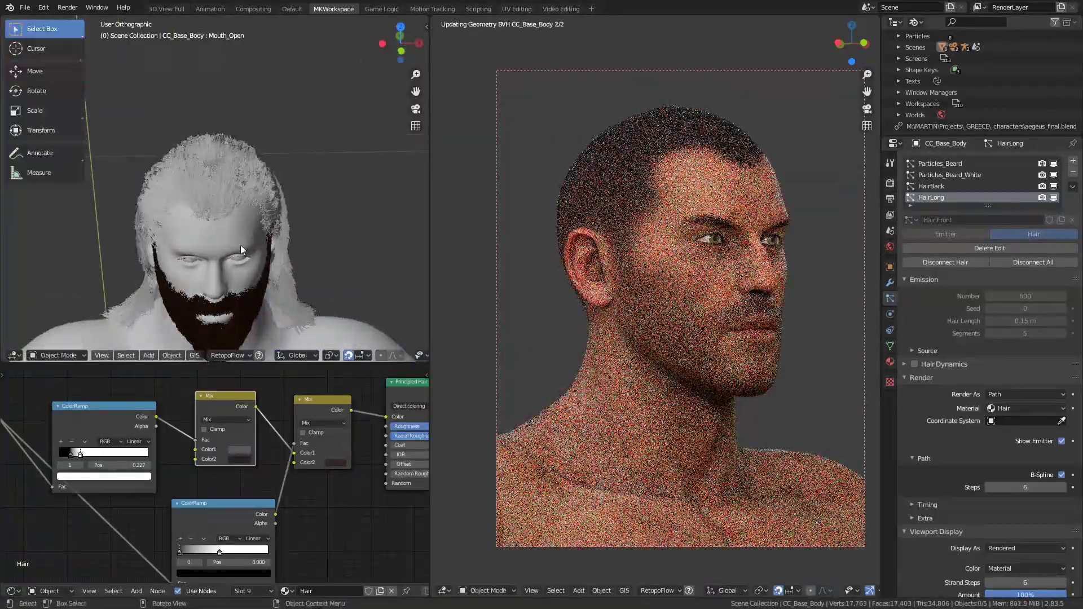
middle_click_drag(246, 216, 364, 181)
key("ctrl+Tab")
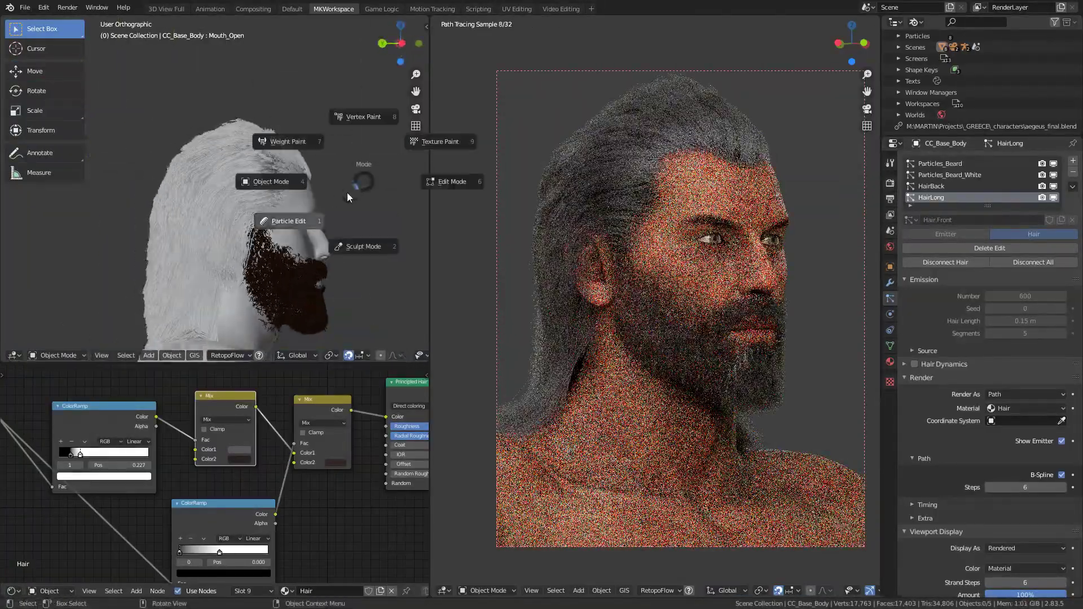
left_click(287, 213)
key("ctrl+Tab")
left_click(162, 141)
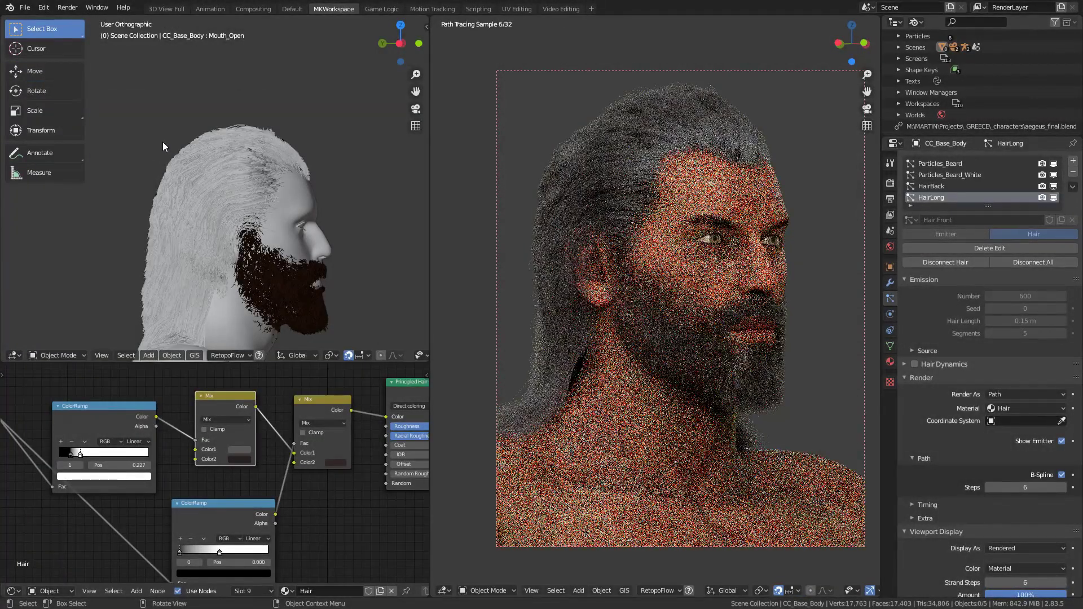
Reopen both Mix nodes' Color2 colours to check them
middle_click_drag(211, 171, 175, 208)
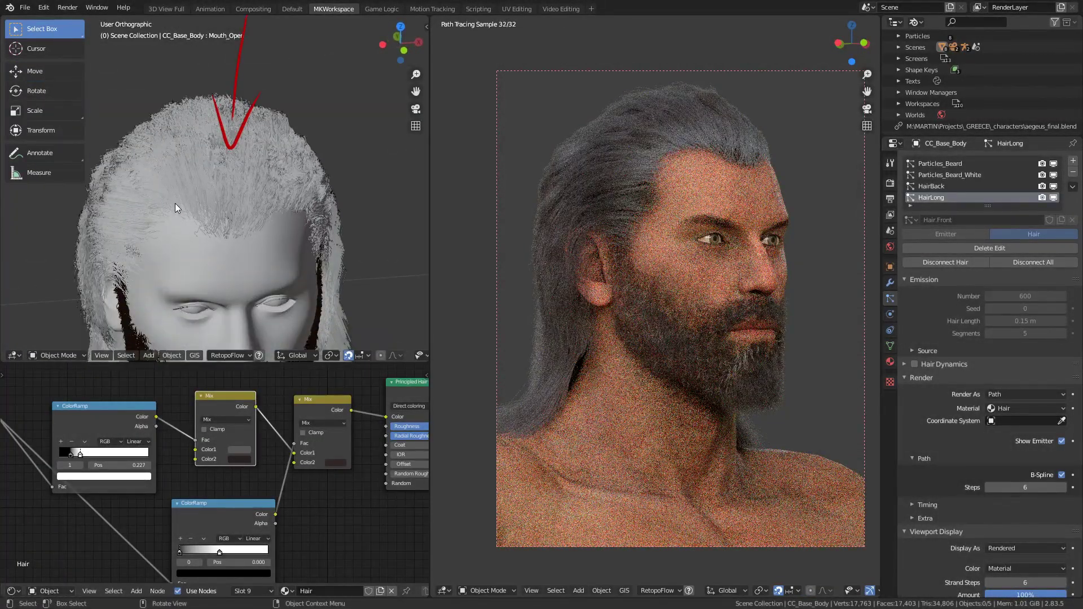
middle_click_drag(248, 485, 220, 459)
left_click(214, 435)
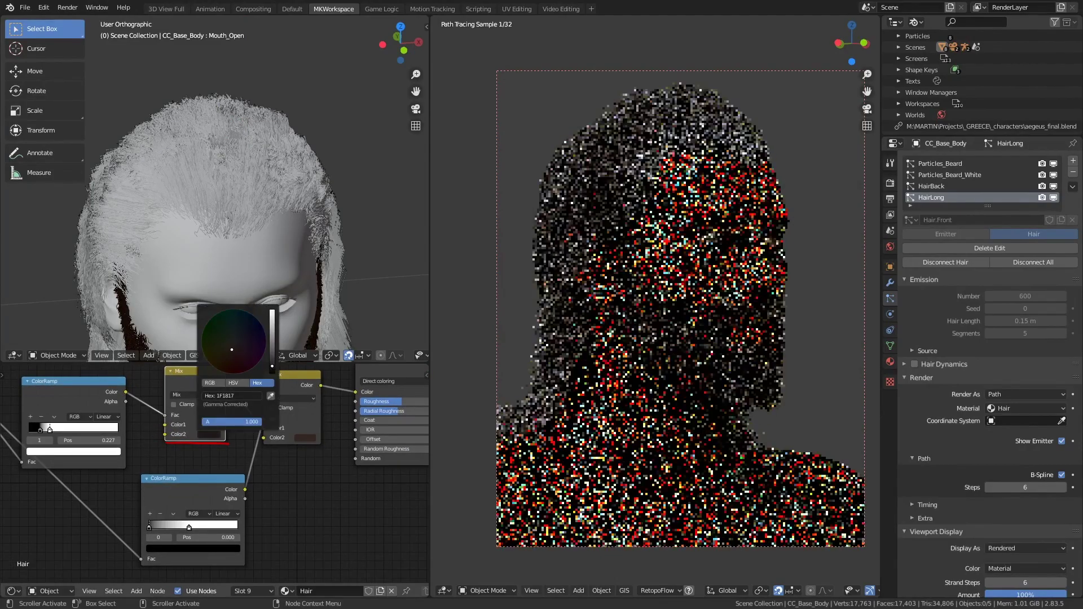
left_click(303, 434)
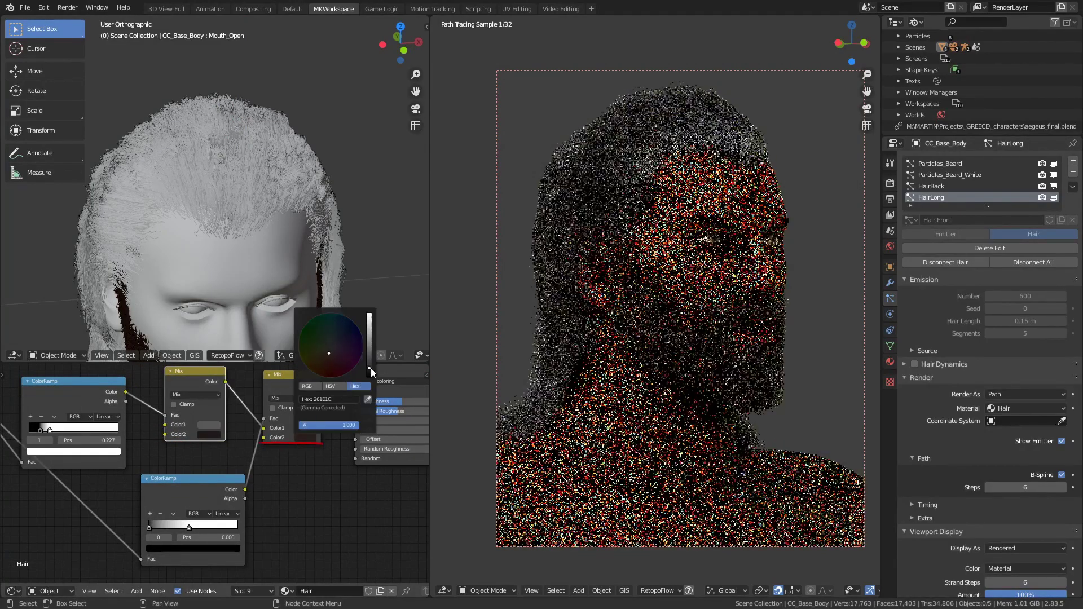
In Particle Edit, give HairBack strands a 2.8 m root and 1.2 m tip diameter
middle_click_drag(241, 299, 252, 243)
key("ctrl+Tab")
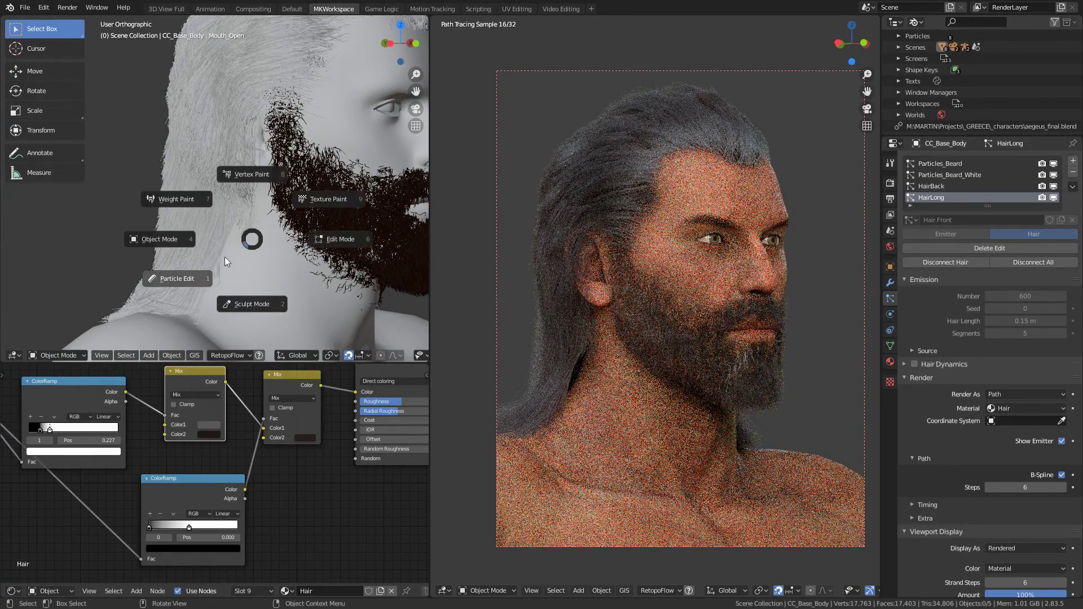
left_click(203, 274)
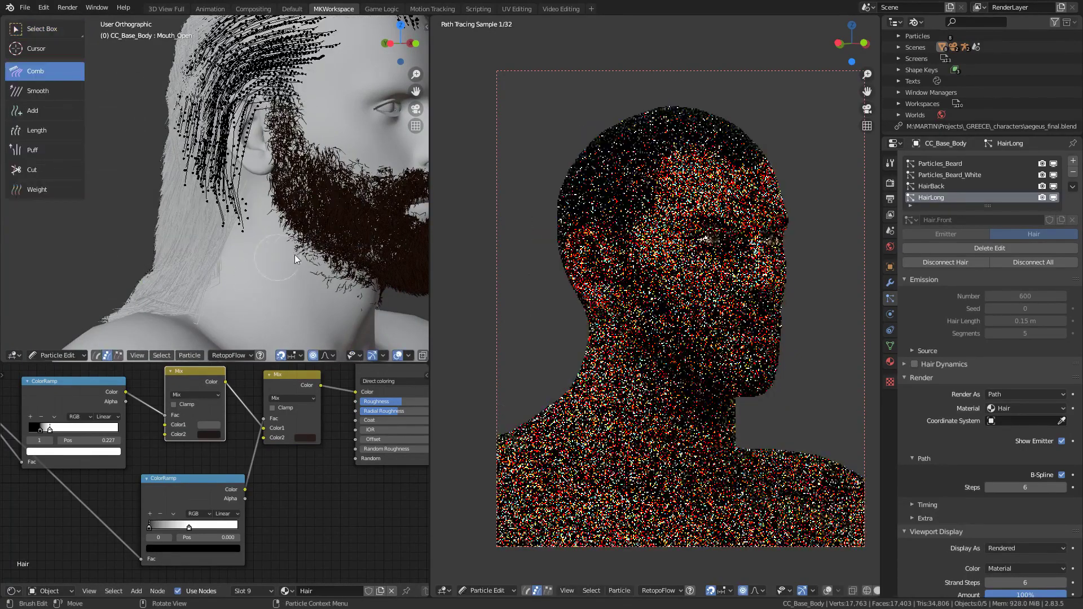
left_click(932, 185)
scroll(962, 435, "down", 15)
scroll(947, 490, "down", 4)
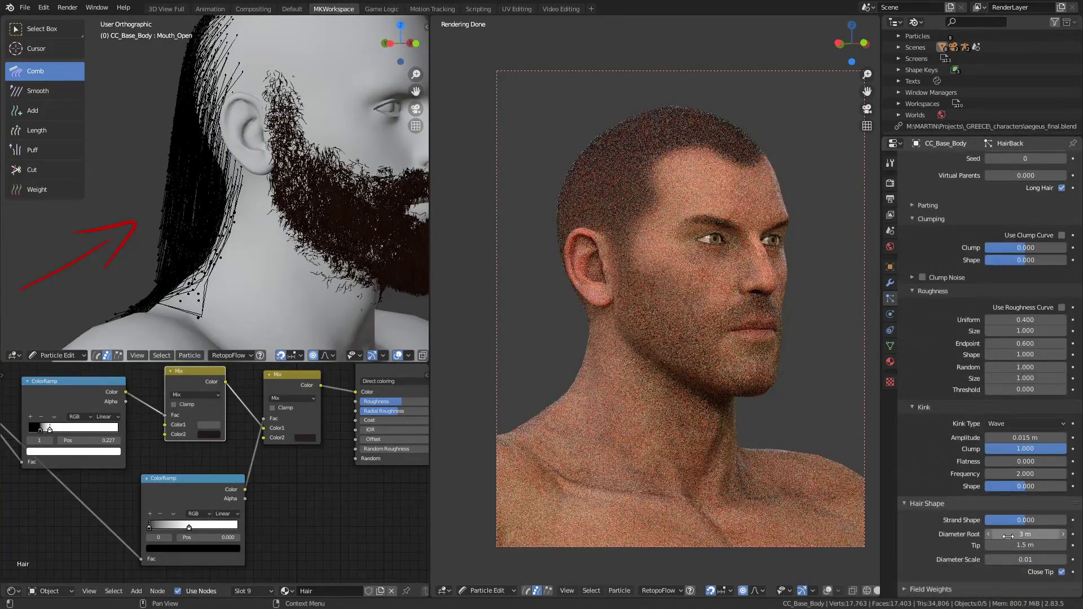
left_click(1011, 535)
type("2.8")
key("Tab")
type("1.2")
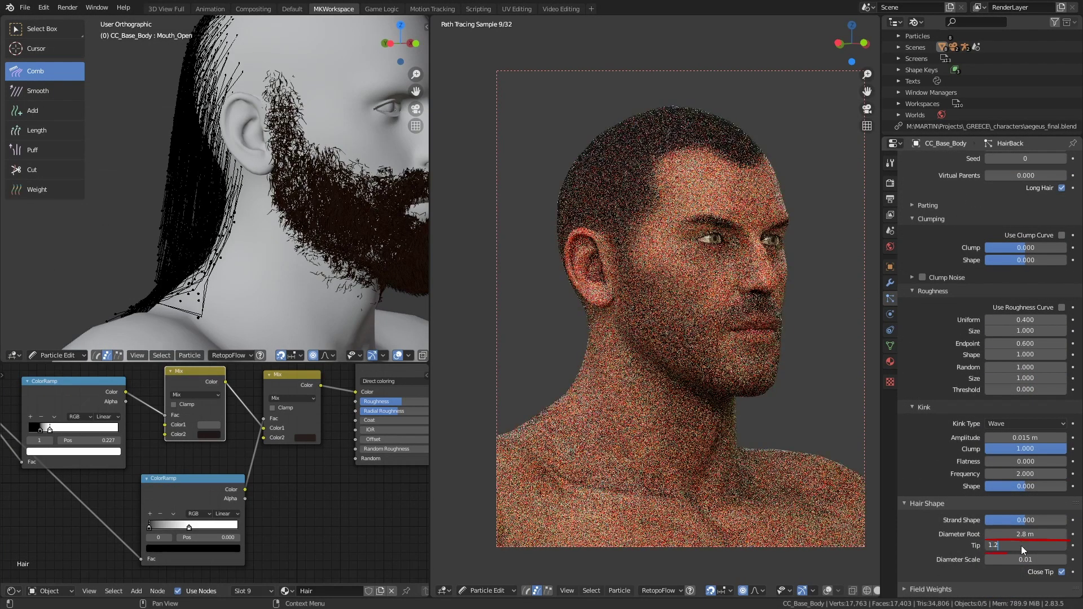
key("Return")
Enlarge the comb brush, then return to Object Mode to view the full hair
mouse_move(250, 230)
middle_mouse_down()
mouse_move(292, 232)
mouse_move(240, 308)
middle_mouse_up()
key("f")
left_click(240, 233)
scroll(241, 233, "down", 3)
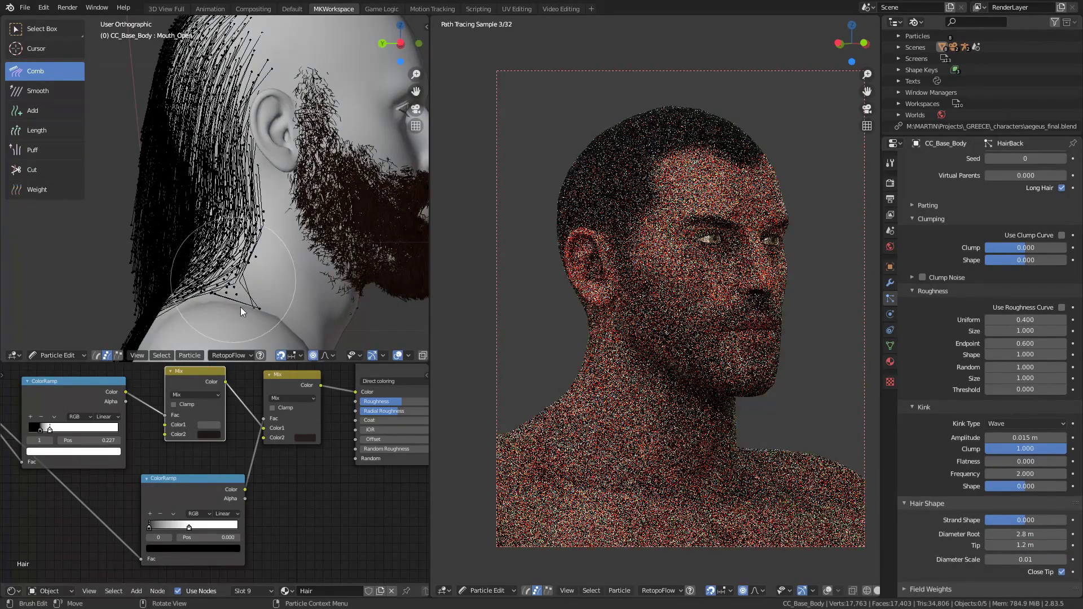
key("ctrl+Tab")
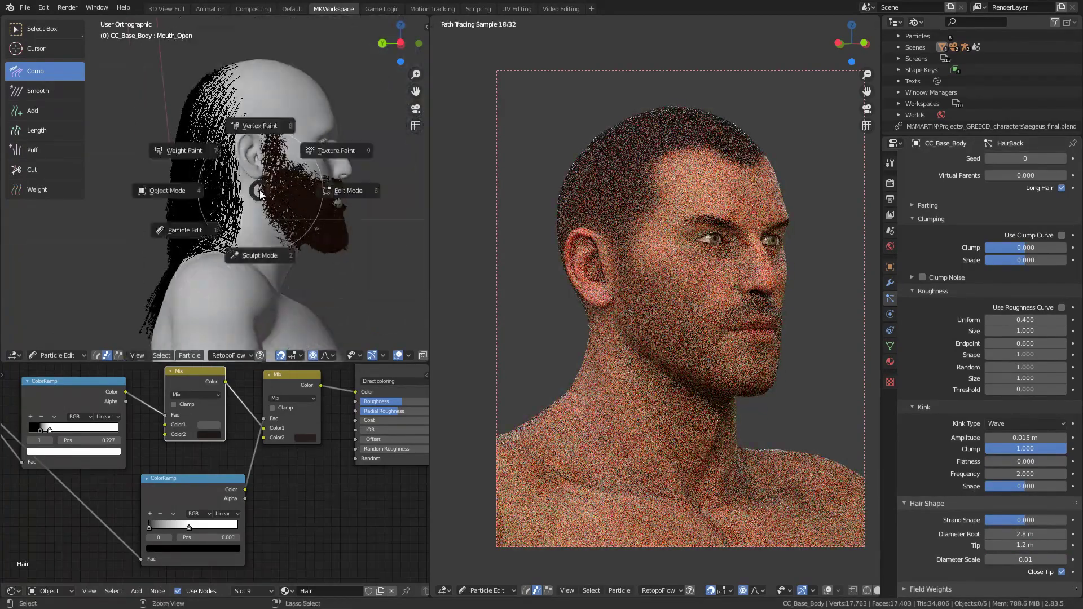
left_click(208, 187)
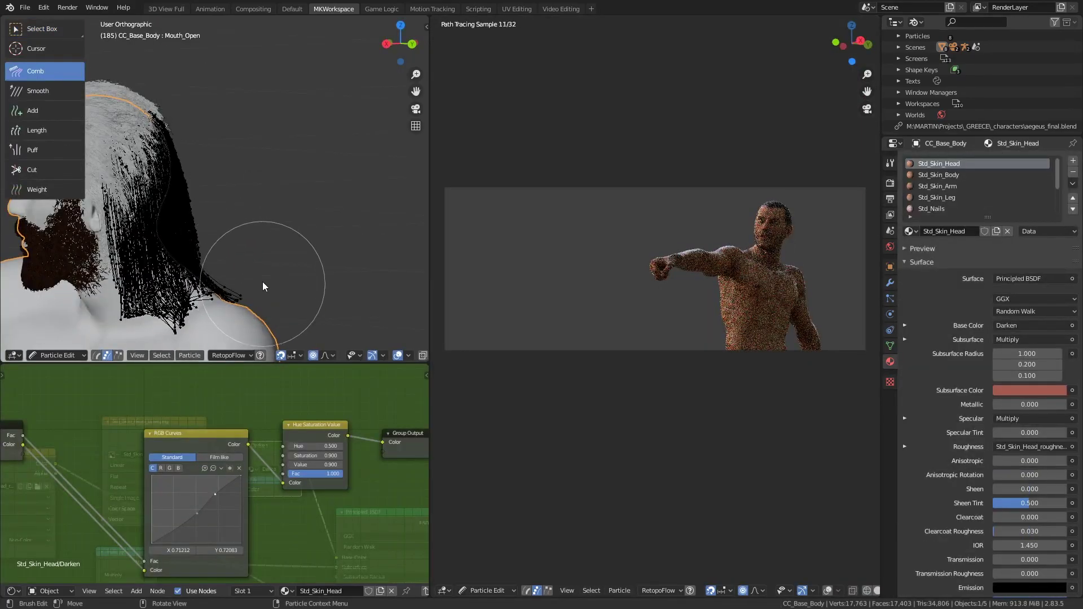
Make HairLong the active particle system
middle_click_drag(270, 259, 346, 252)
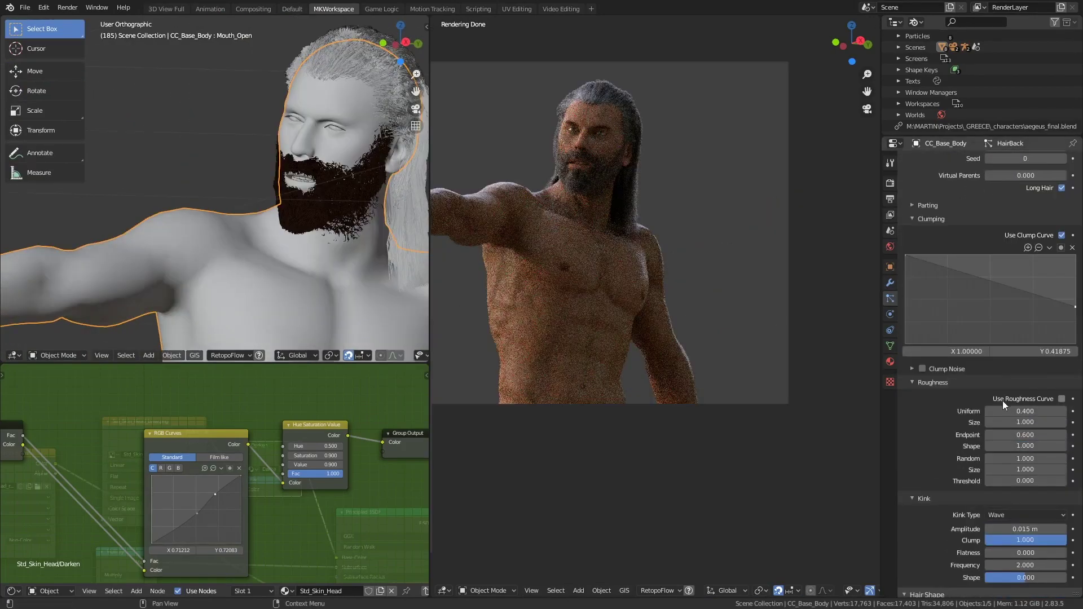
scroll(1003, 401, "up", 5)
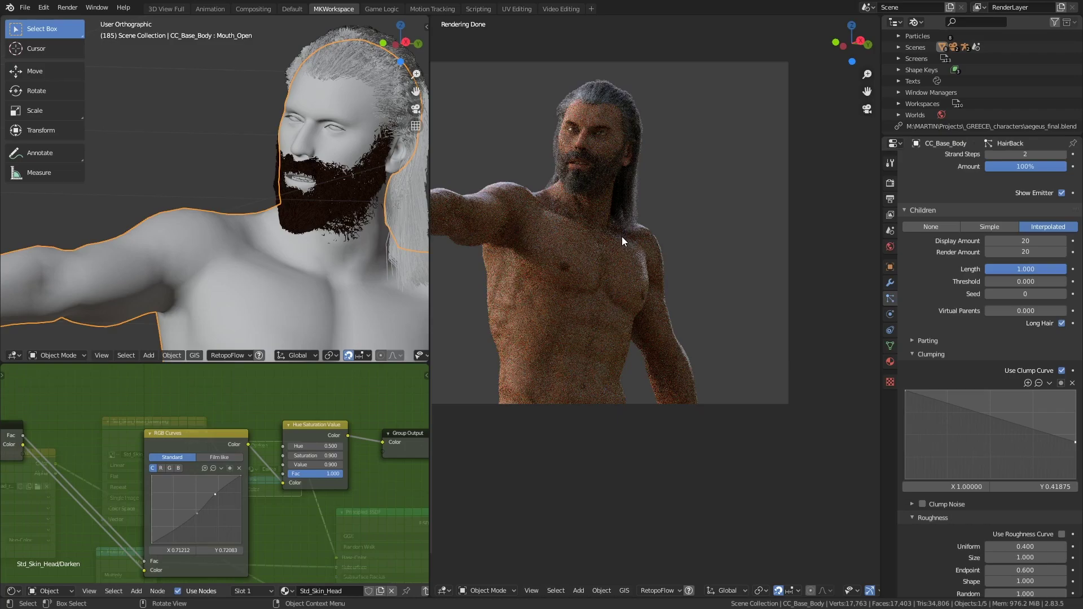
key("grave")
scroll(952, 191, "up", 5)
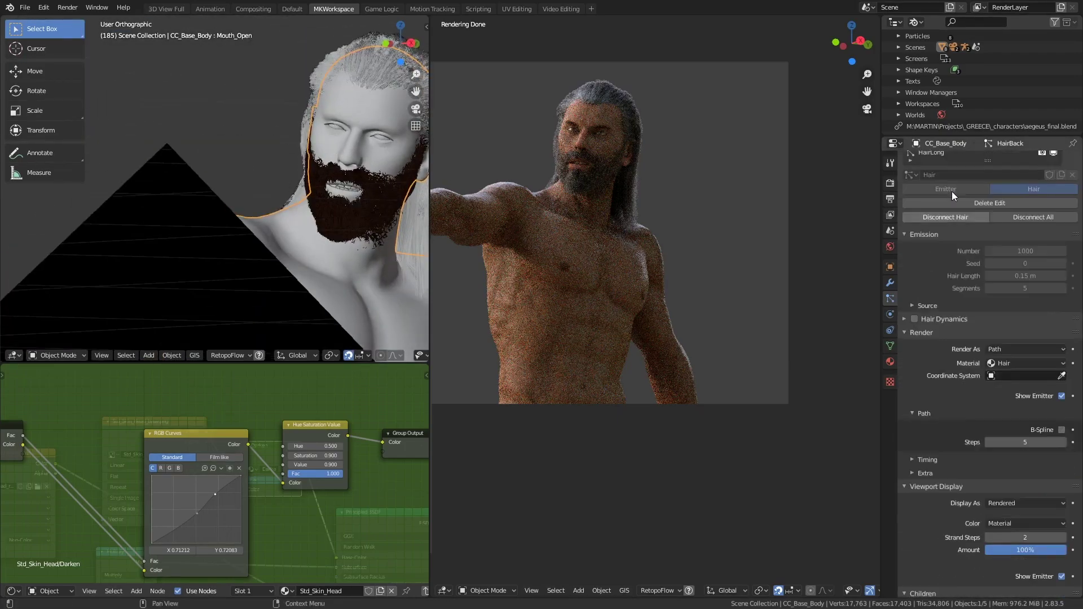
left_click(951, 197)
scroll(252, 184, "up", 2)
scroll(252, 185, "down", 1)
Enter Particle Edit for the HairLong strands, then preview them in Object Mode from the side
key("ctrl+Tab")
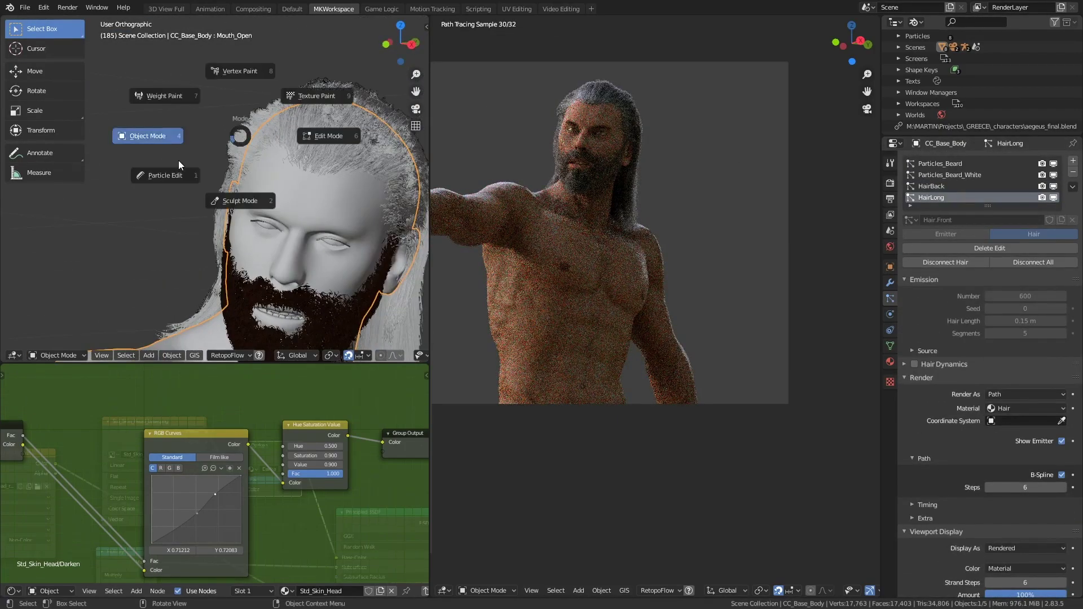
left_click(179, 160)
mouse_move(312, 177)
middle_mouse_down()
mouse_move(334, 126)
mouse_move(311, 188)
middle_mouse_up()
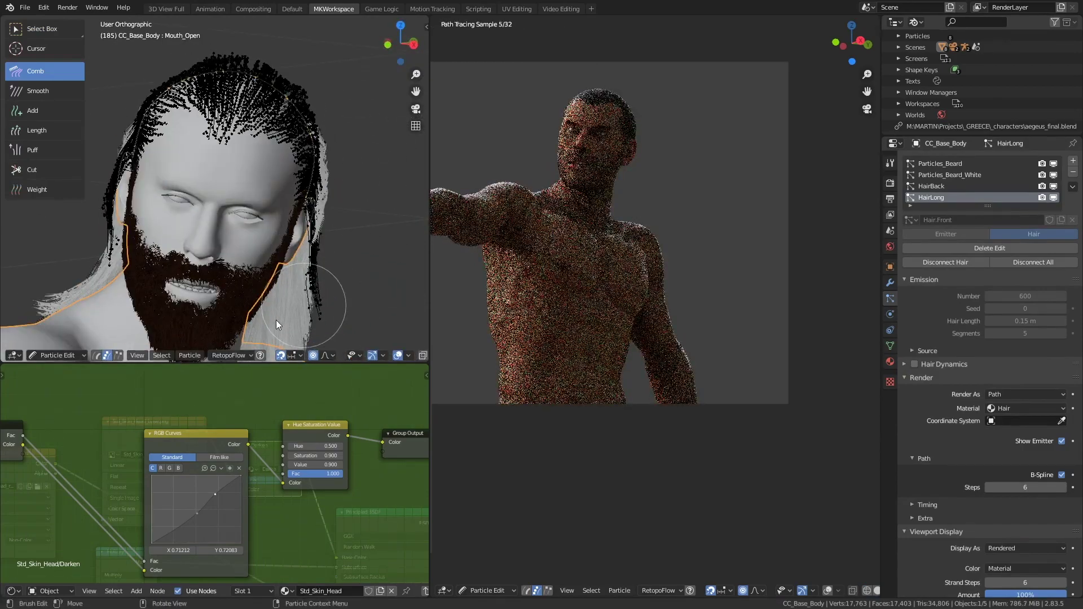
key("ctrl+Tab")
left_click(206, 306)
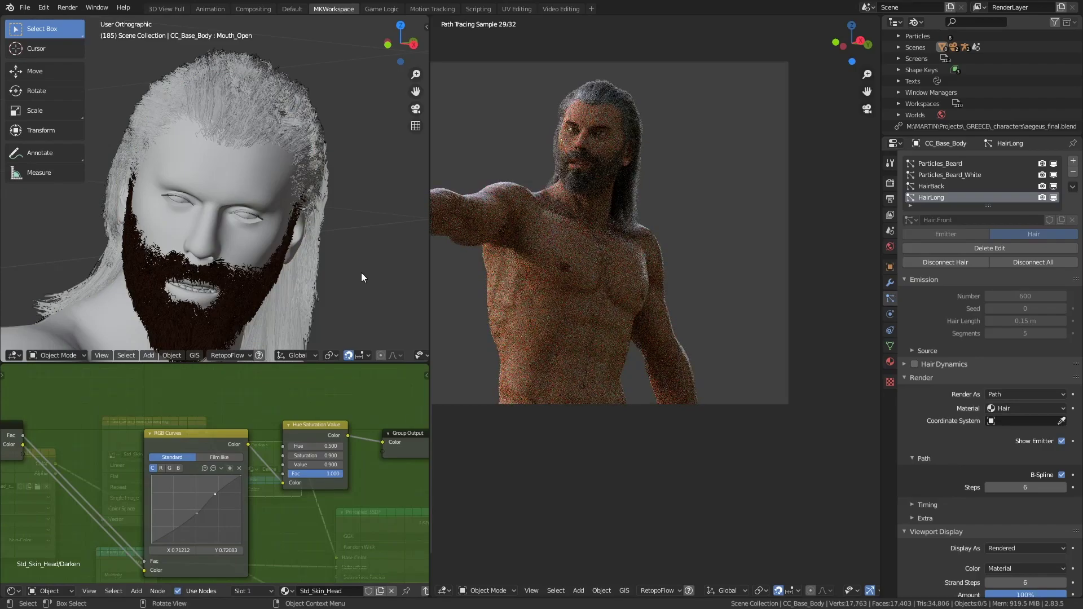
middle_click_drag(337, 246, 219, 228)
In Particle Edit, lengthen the hair strands near the ear with the Length brush
key("ctrl+Tab")
left_click(219, 272)
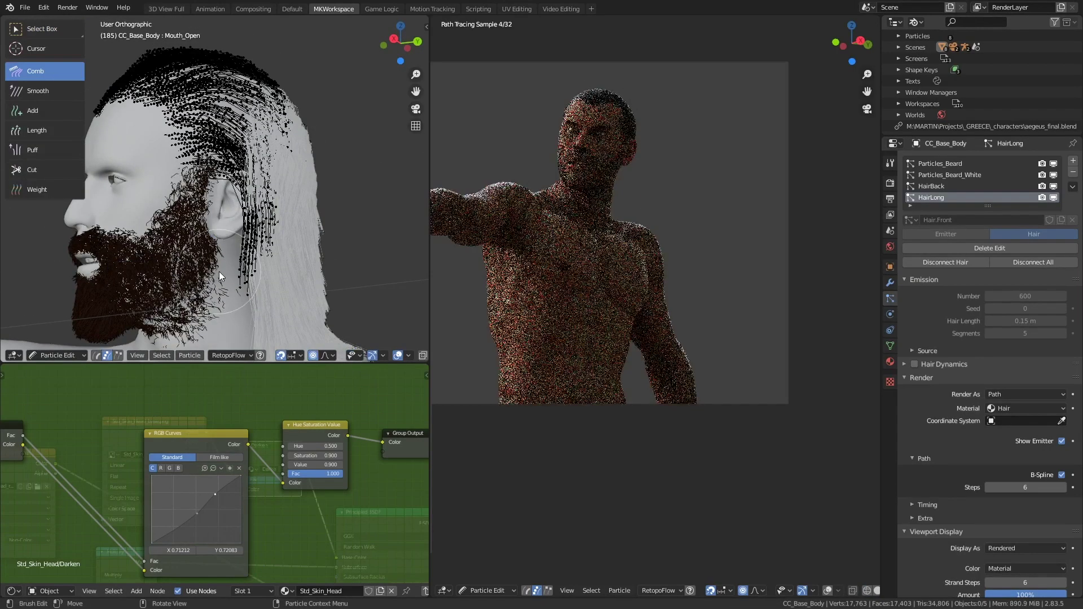
left_click(63, 135)
key("n")
scroll(5, 437, "up", 3)
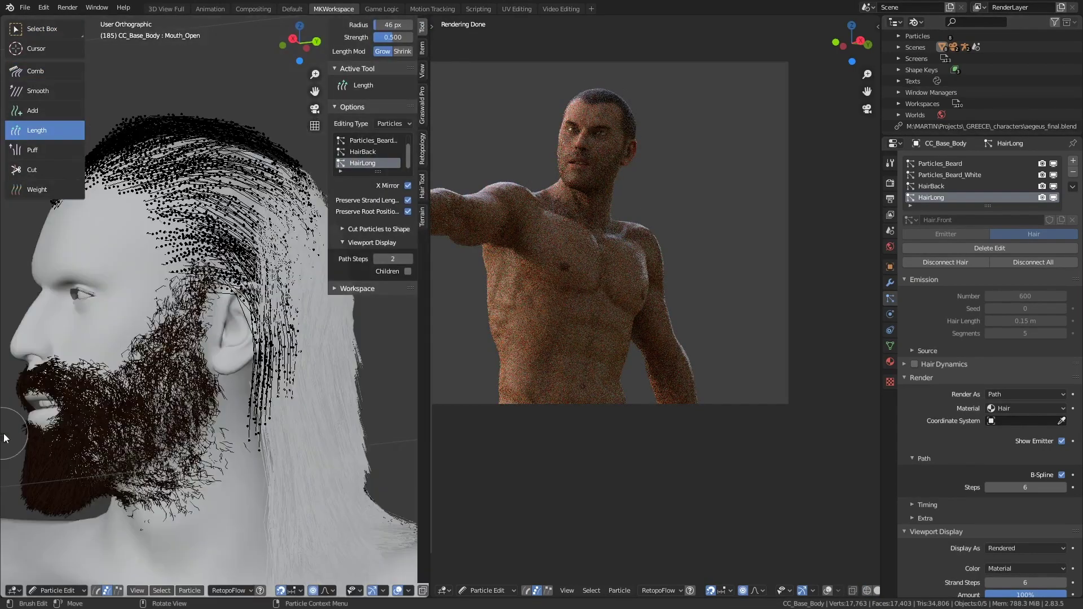
mouse_move(248, 412)
left_mouse_down()
mouse_move(246, 454)
mouse_move(269, 410)
left_mouse_up()
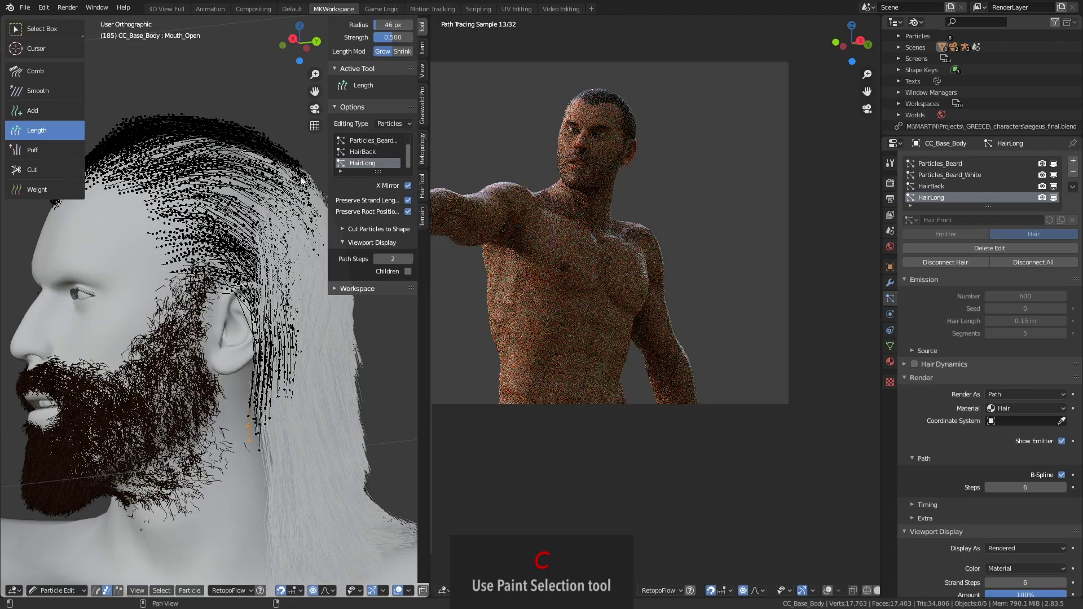
Select the strands below the ear using linked and circle selection
key("ctrl+l")
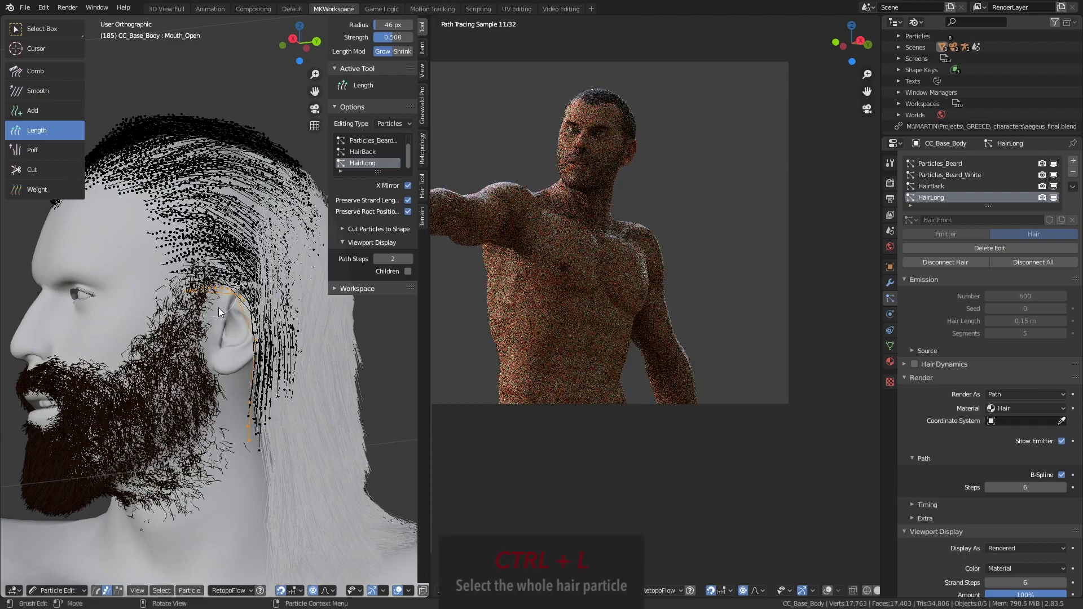
key("c")
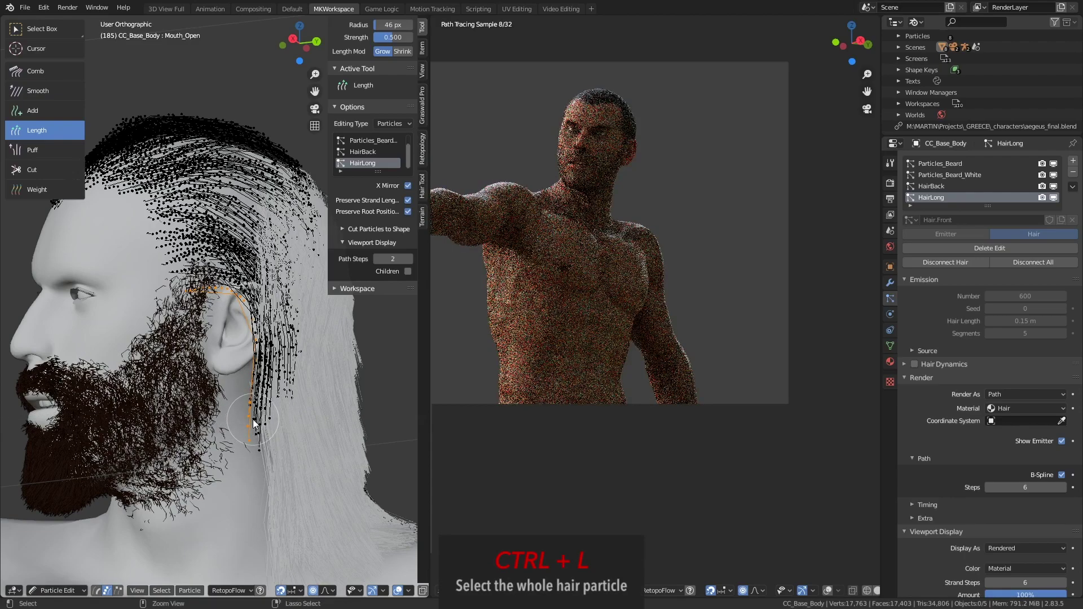
left_click(252, 419)
key("Escape")
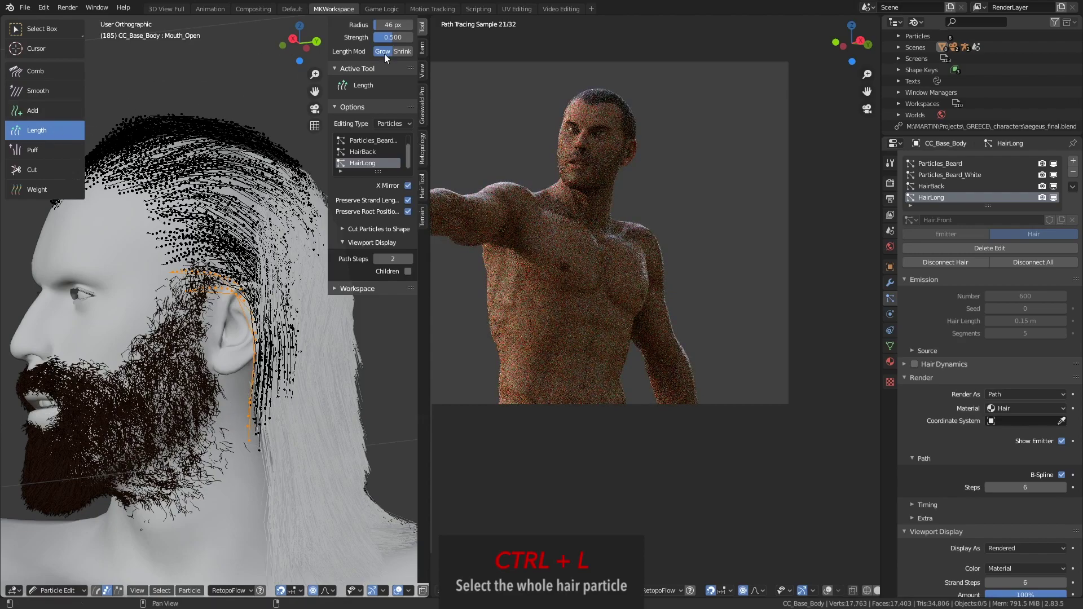
key("n")
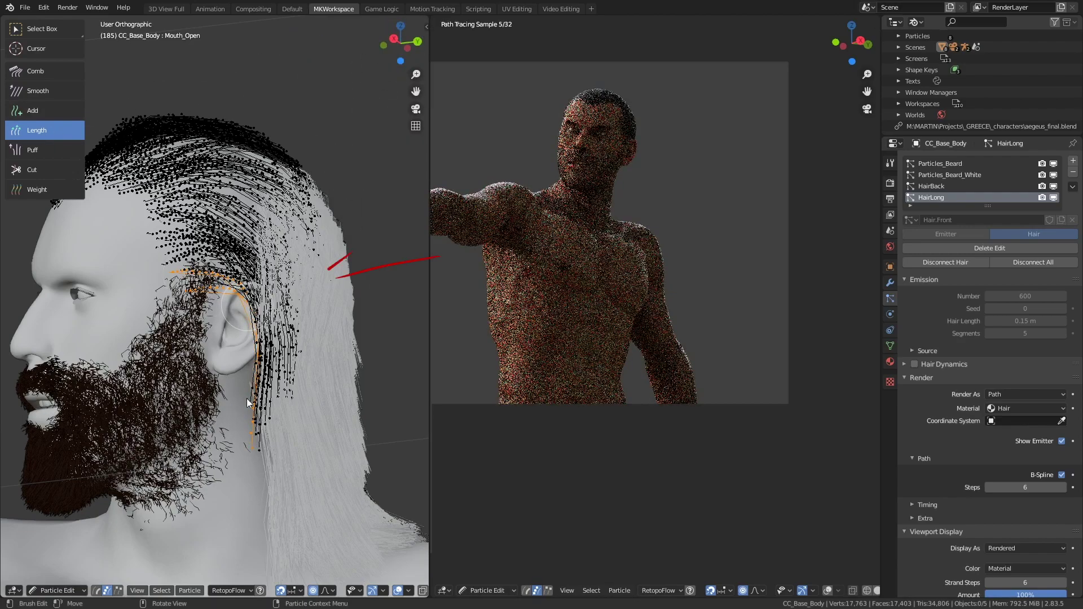
key("c")
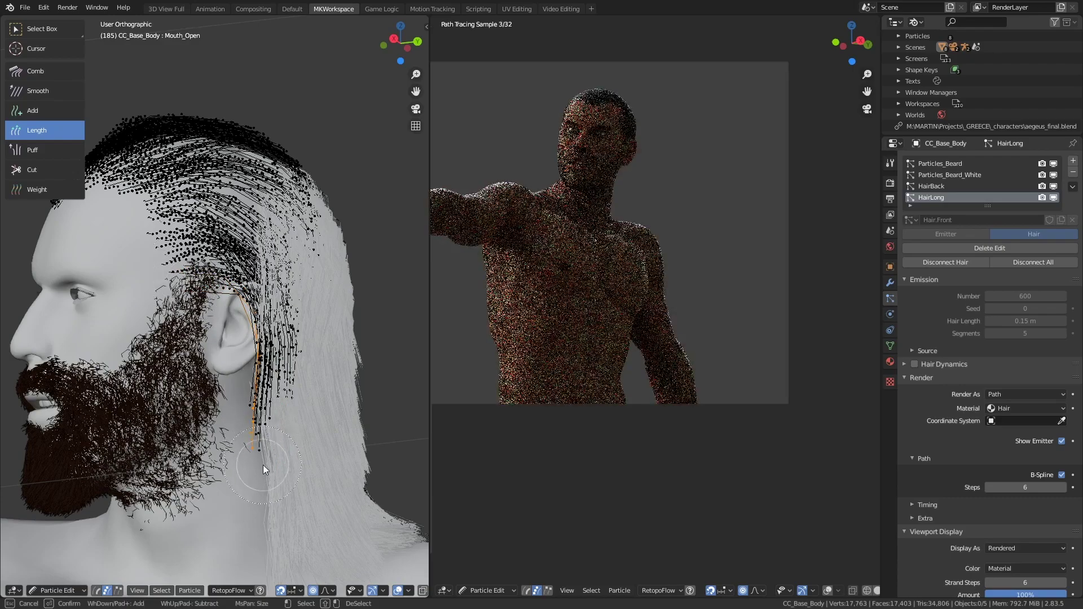
mouse_move(262, 465)
left_mouse_down()
mouse_move(241, 451)
mouse_move(260, 463)
mouse_move(247, 418)
mouse_move(256, 412)
mouse_move(253, 446)
mouse_move(276, 373)
mouse_move(256, 452)
mouse_move(300, 311)
mouse_move(269, 295)
mouse_move(260, 294)
mouse_move(271, 354)
mouse_move(241, 473)
mouse_move(274, 376)
mouse_move(248, 374)
mouse_move(260, 376)
mouse_move(230, 430)
mouse_move(251, 451)
mouse_move(248, 441)
mouse_move(224, 523)
mouse_move(260, 491)
mouse_move(182, 561)
left_mouse_up()
key("Escape")
Comb the selected strands near the jaw downward and finish in Object Mode
left_click(52, 73)
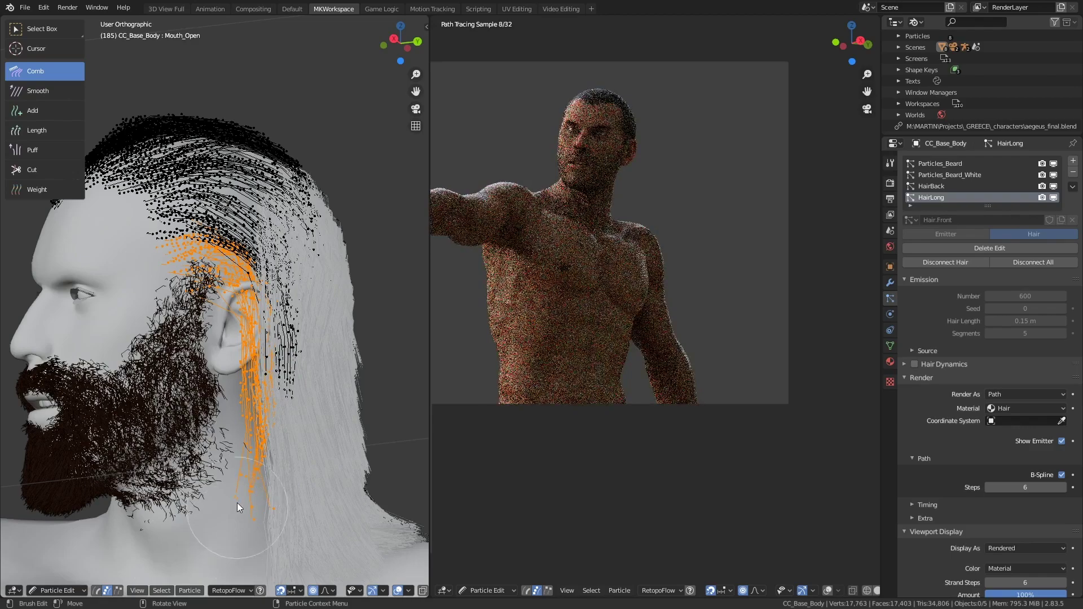
key("ctrl+Tab")
left_click(302, 462)
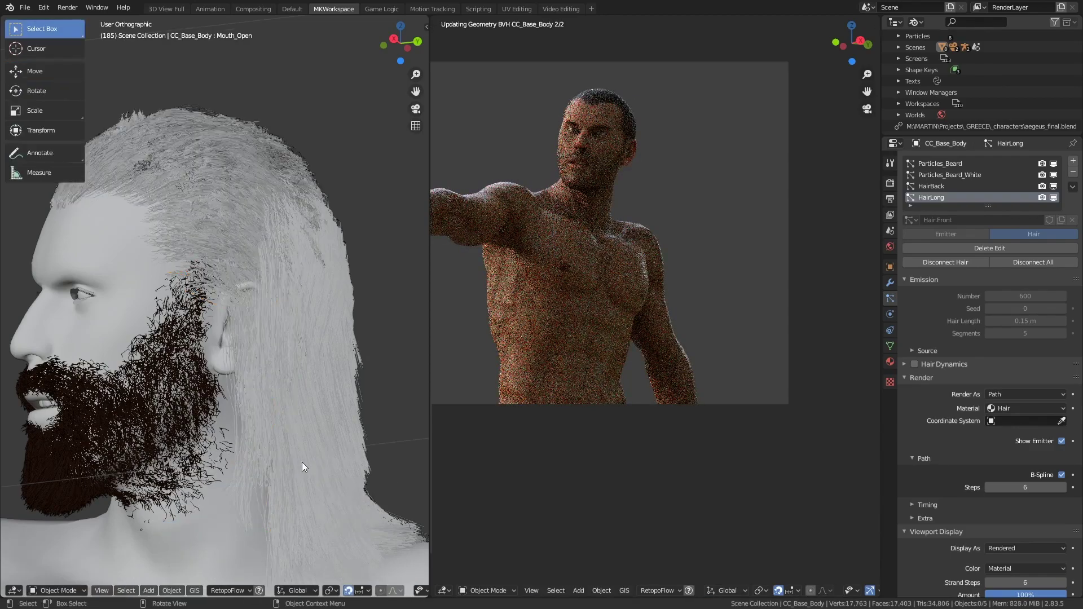
key("ctrl+Tab")
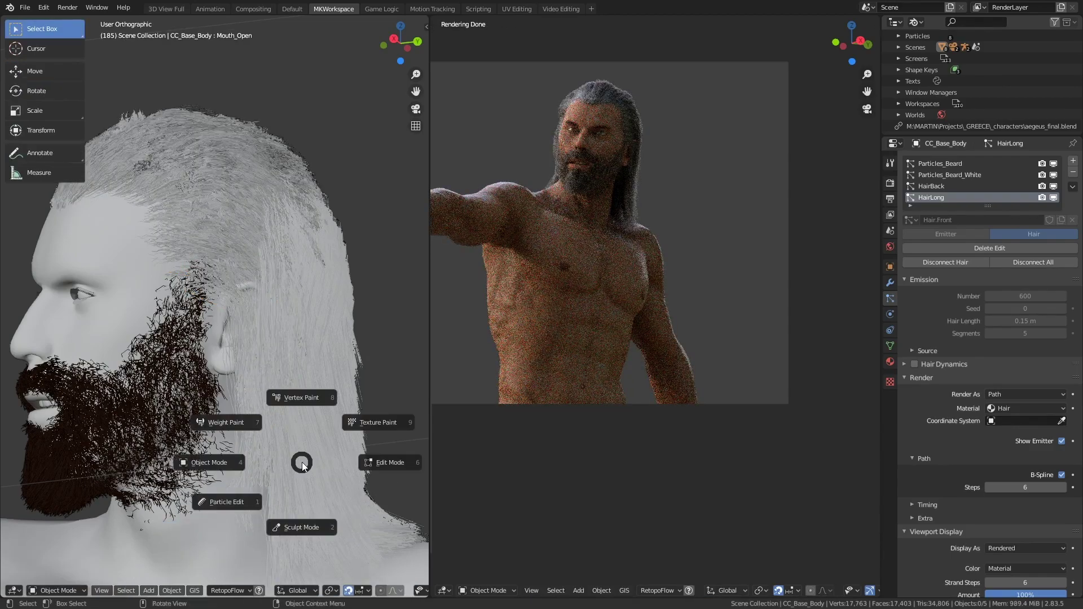
left_click(226, 501)
left_click_drag(194, 553, 231, 523)
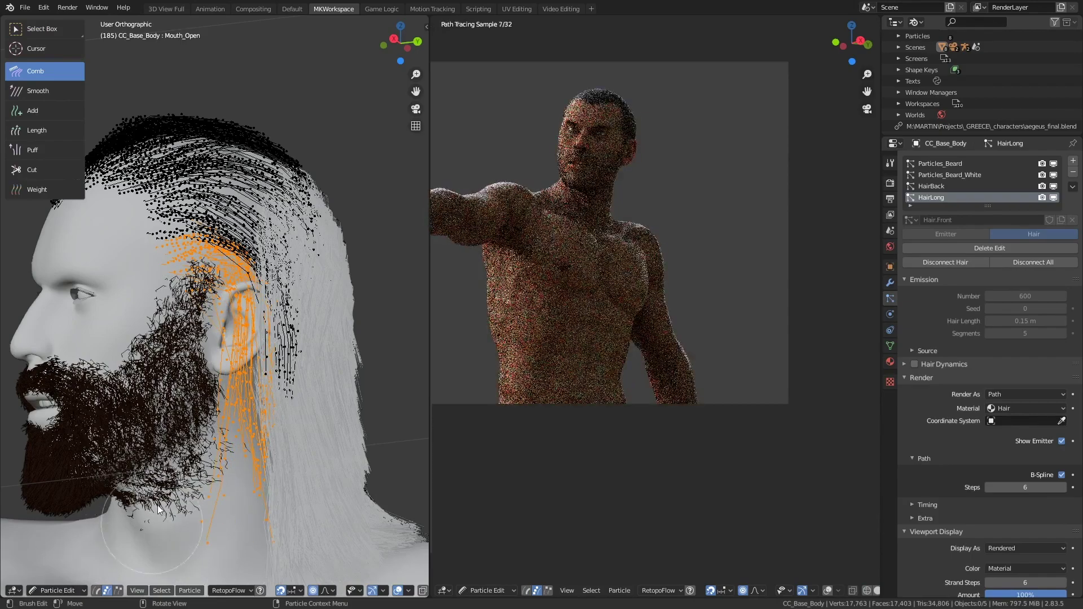
key("ctrl+Tab")
left_click(137, 487)
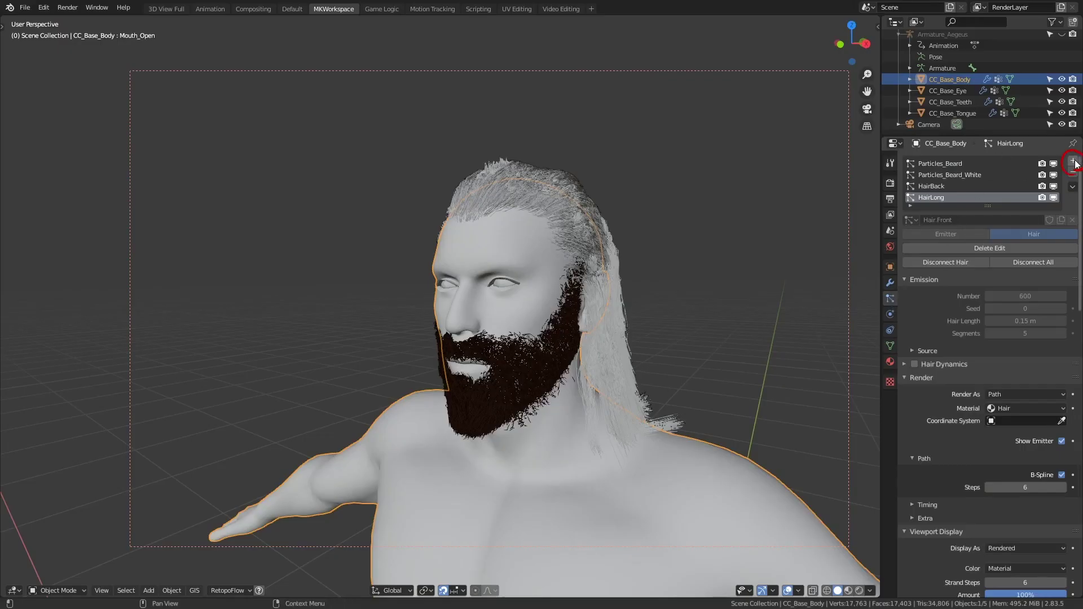
Add a particle system using a single-user copy of Hair renamed Hair.Loose
left_click(1074, 162)
left_click(912, 220)
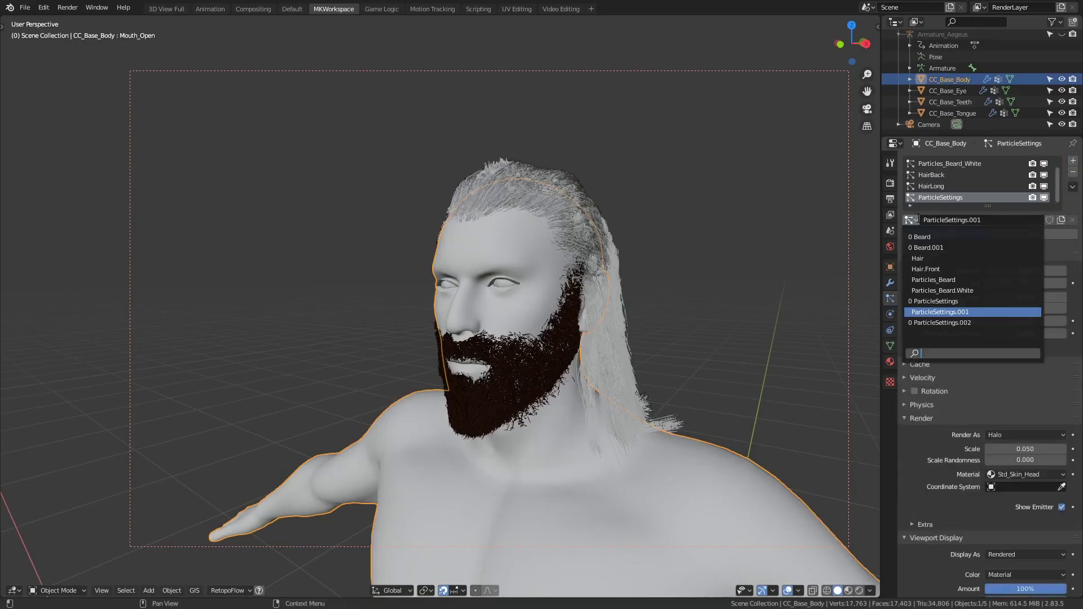
left_click(935, 261)
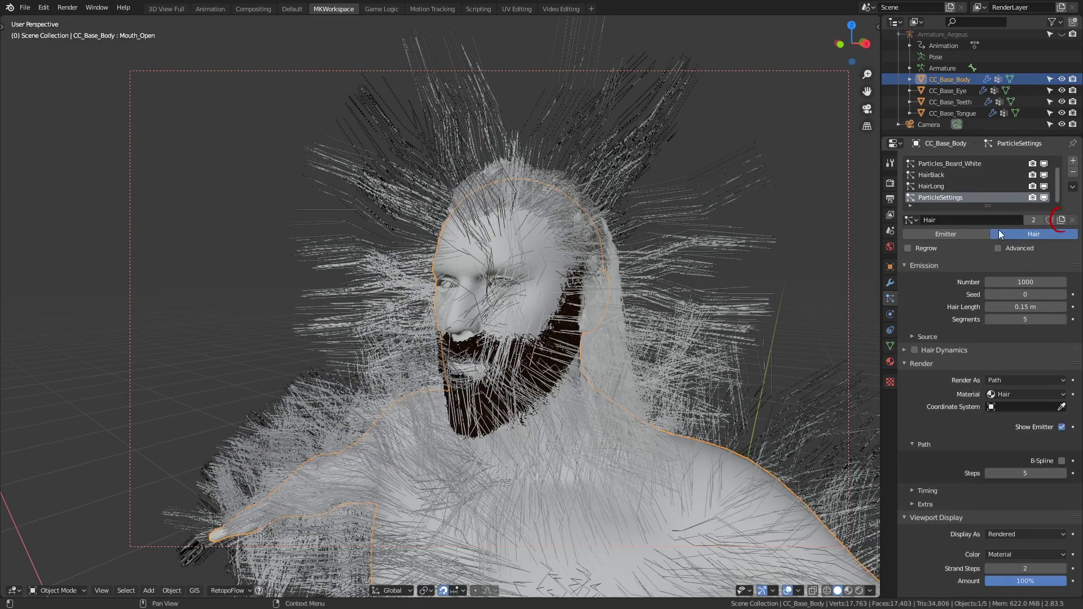
left_click(1061, 219)
double_click(942, 220)
key("Return")
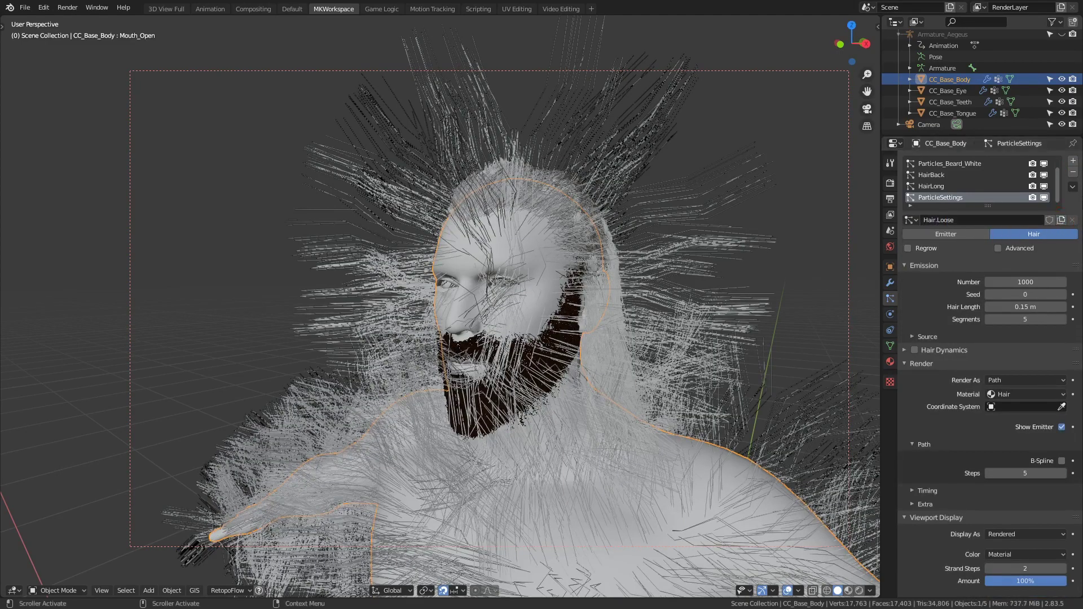
Set Hair.Loose children to None and limit its density to the HairTop vertex group
scroll(971, 470, "down", 5)
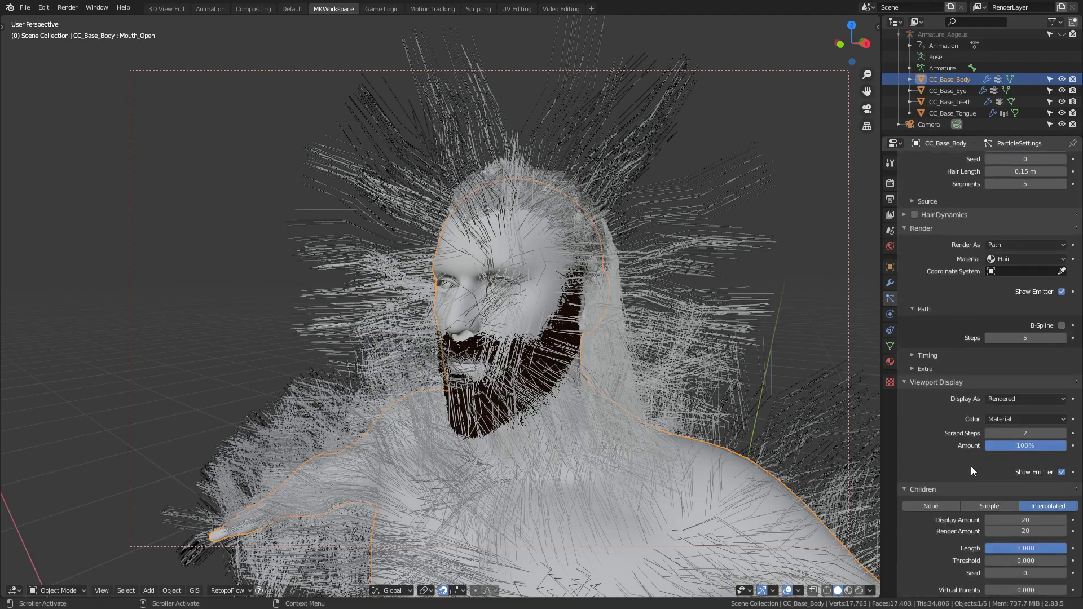
left_click(940, 506)
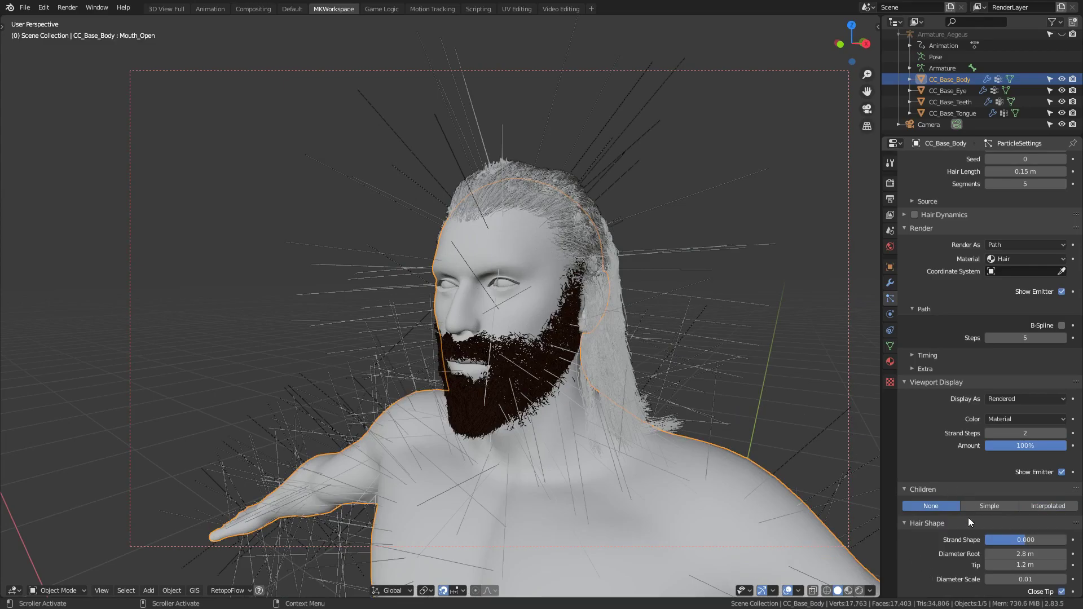
scroll(968, 517, "down", 7)
left_click(998, 474)
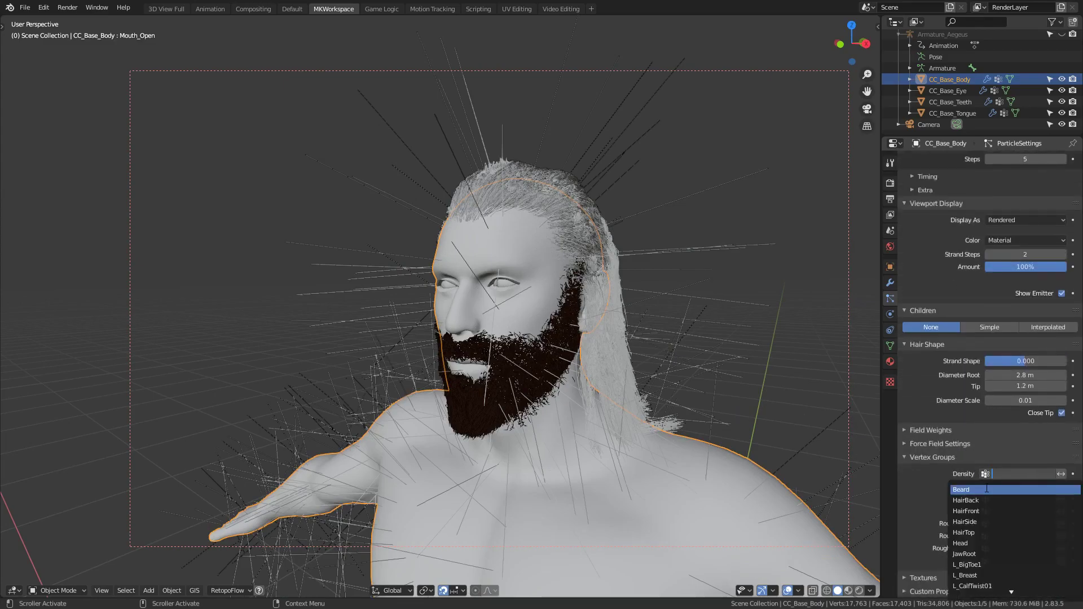
left_click(982, 532)
middle_click_drag(600, 279, 551, 287)
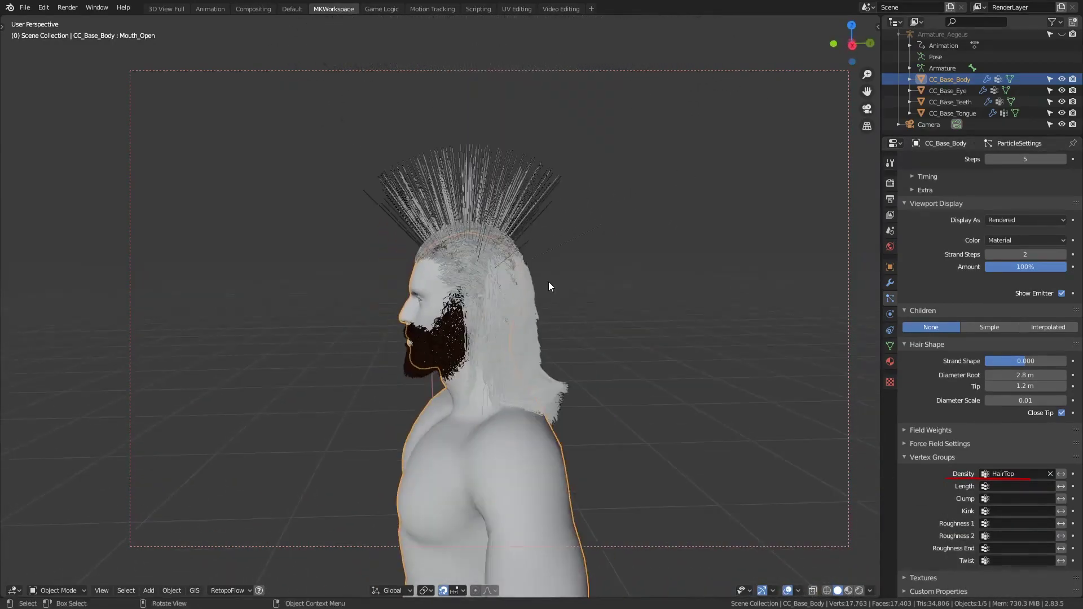
scroll(1030, 375, "up", 10)
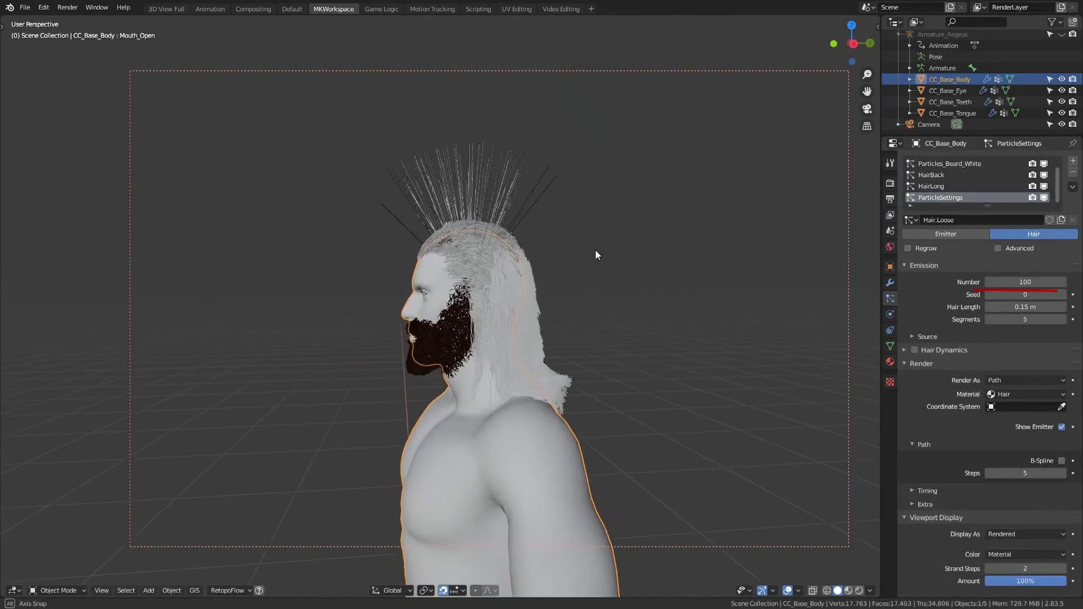
In Particle Edit, comb the loose hairs down the back and across the top of the head
key("ctrl+Tab")
left_click(513, 311)
mouse_move(577, 266)
middle_mouse_down()
mouse_move(353, 198)
mouse_move(516, 218)
middle_mouse_up()
mouse_move(515, 218)
left_mouse_down()
mouse_move(561, 281)
mouse_move(545, 410)
left_mouse_up()
middle_click_drag(489, 191, 418, 255)
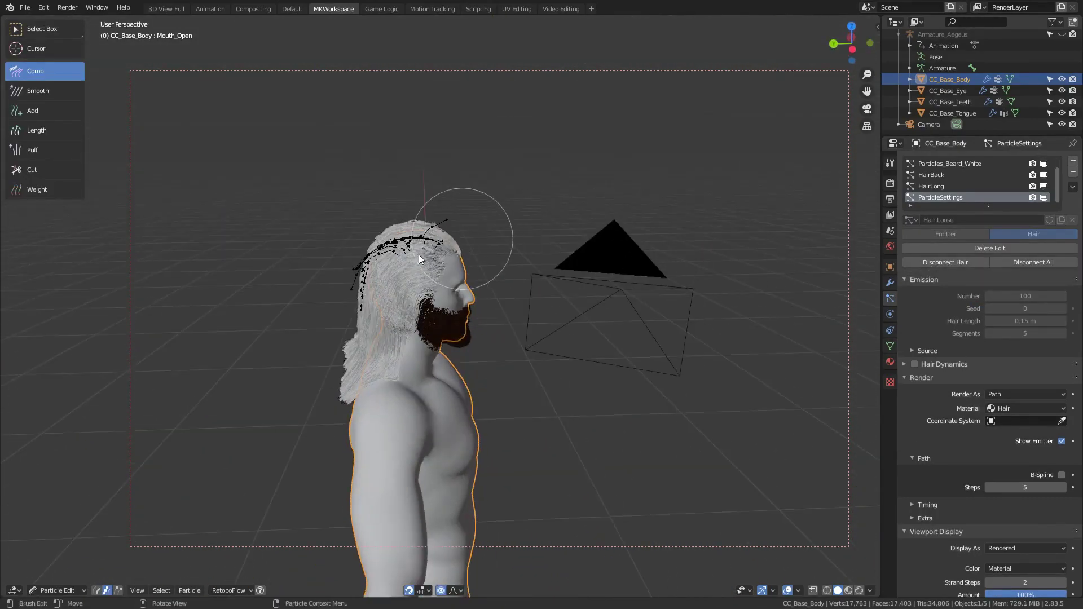
left_click_drag(419, 255, 282, 402)
mouse_move(282, 401)
middle_mouse_down()
mouse_move(368, 395)
mouse_move(418, 295)
mouse_move(346, 254)
middle_mouse_up()
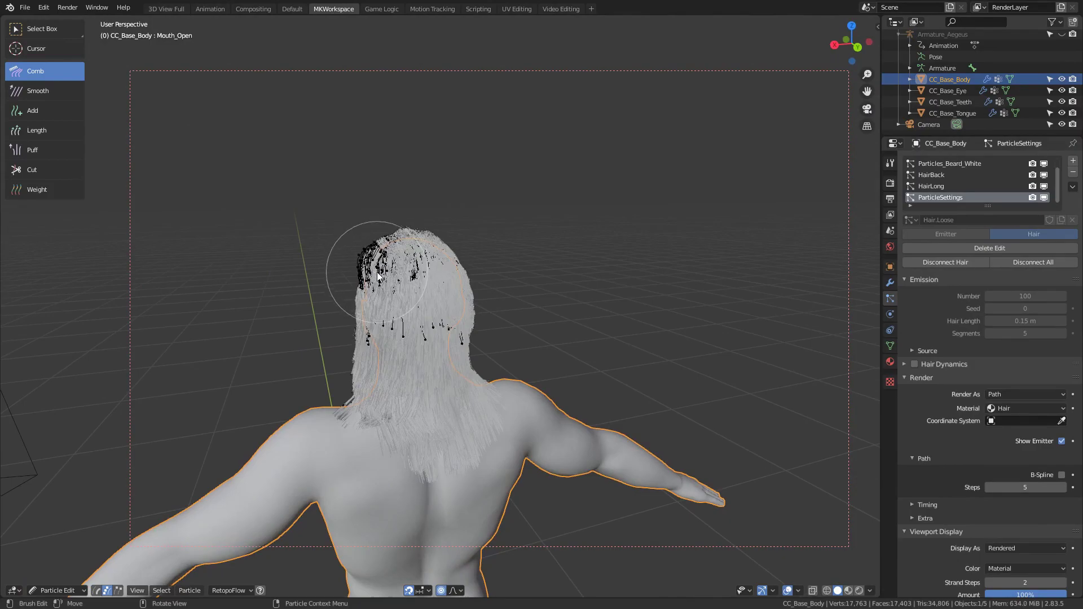
mouse_move(346, 254)
left_mouse_down()
mouse_move(471, 242)
mouse_move(368, 255)
left_mouse_up()
middle_click_drag(368, 255, 519, 229)
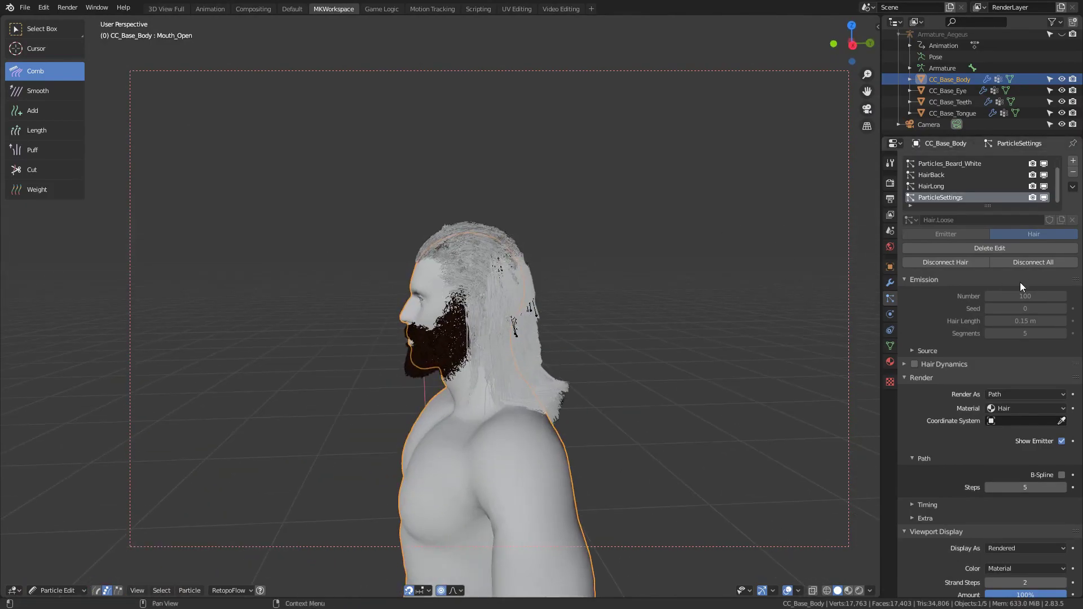
Lengthen the loose hairs at the back of the head
key("shift+space")
mouse_move(450, 229)
left_mouse_down()
mouse_move(465, 246)
mouse_move(496, 232)
mouse_move(461, 296)
mouse_move(530, 276)
left_mouse_up()
middle_click_drag(530, 276, 497, 317)
mouse_move(496, 317)
left_mouse_down()
mouse_move(438, 316)
mouse_move(437, 297)
mouse_move(417, 339)
mouse_move(420, 360)
mouse_move(447, 325)
left_mouse_up()
mouse_move(448, 326)
middle_mouse_down()
mouse_move(337, 303)
mouse_move(433, 313)
middle_mouse_up()
Comb the side strands, lengthen the nape hairs and comb the back hair into place
key("shift+space")
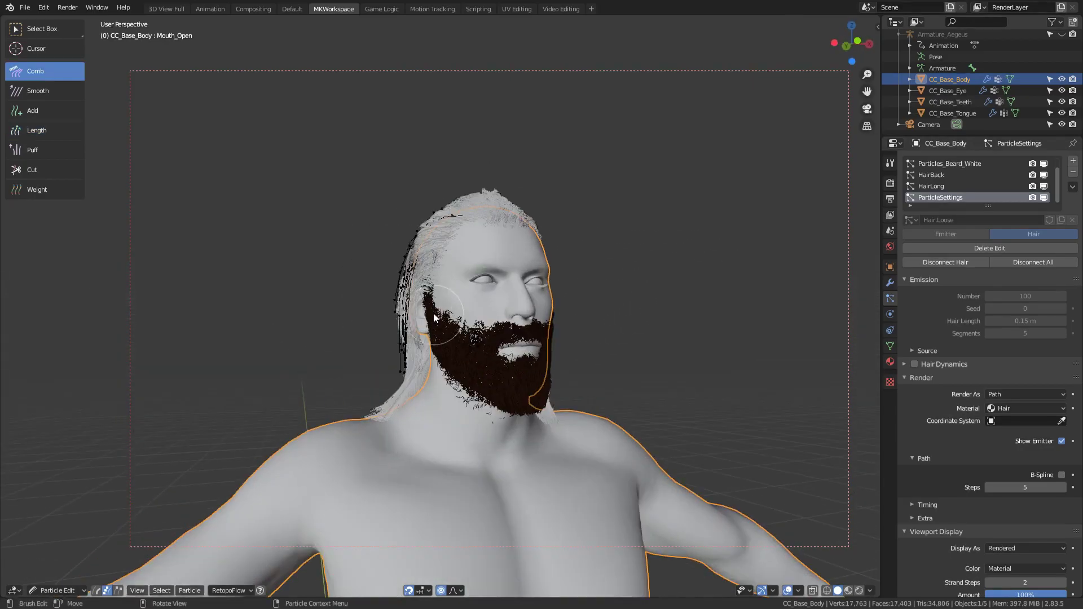
mouse_move(433, 313)
left_mouse_down()
mouse_move(441, 355)
mouse_move(392, 321)
mouse_move(422, 375)
left_mouse_up()
middle_click_drag(422, 371, 353, 392)
key("shift+space")
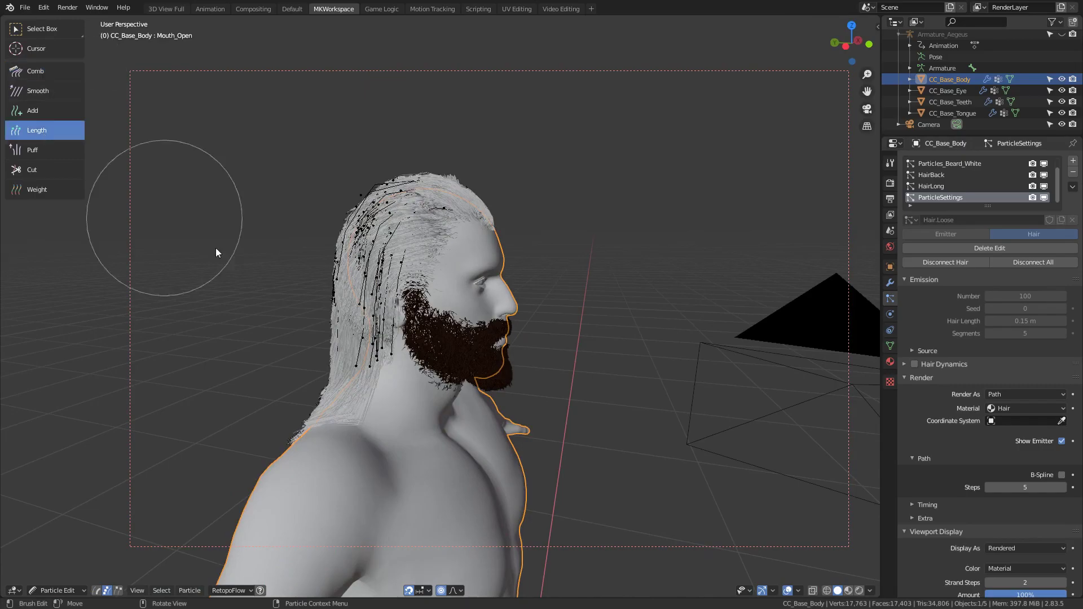
mouse_move(215, 248)
left_mouse_down()
mouse_move(356, 381)
mouse_move(289, 377)
mouse_move(367, 414)
mouse_move(340, 490)
left_mouse_up()
middle_click_drag(341, 491, 482, 448)
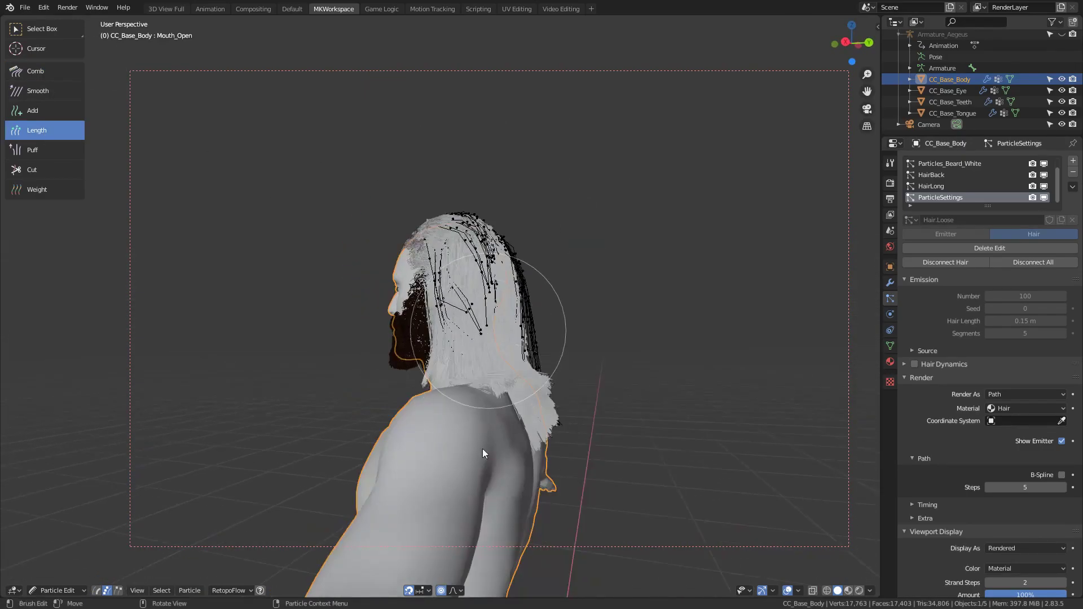
key("shift+space")
left_click_drag(570, 292, 508, 314)
mouse_move(509, 313)
middle_mouse_down()
mouse_move(449, 288)
mouse_move(494, 347)
mouse_move(466, 275)
mouse_move(529, 244)
middle_mouse_up()
Subdivide the loose hair strands and return to Object Mode
right_click(507, 257)
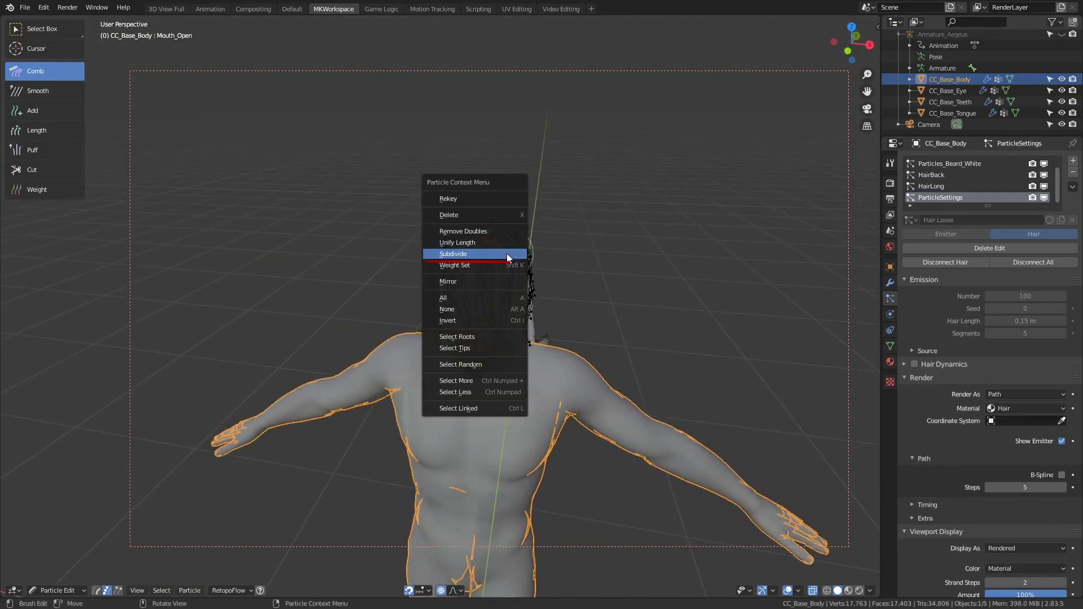
left_click(507, 255)
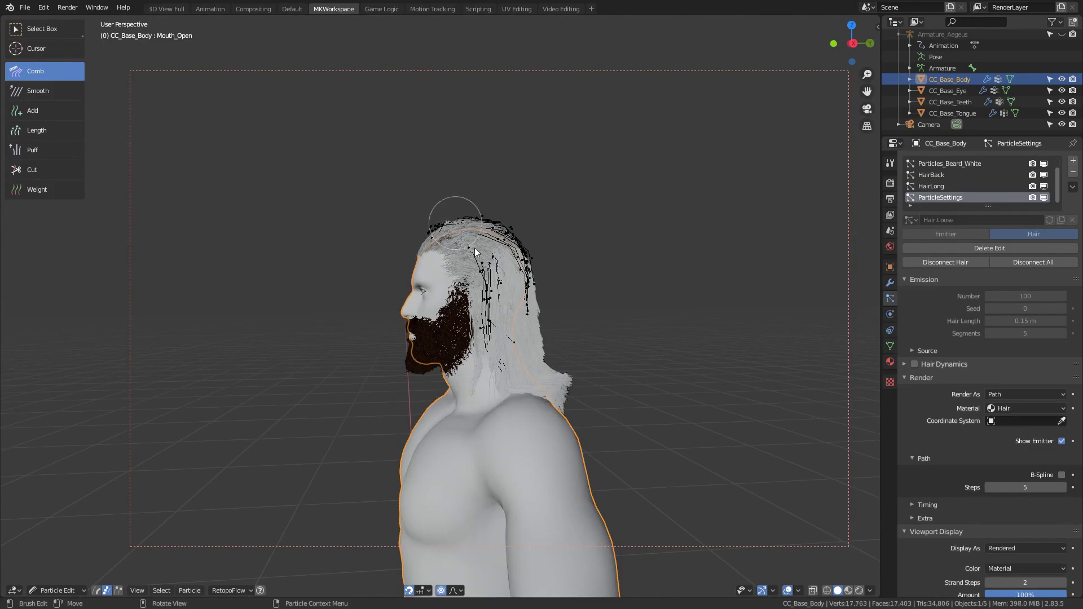
key("ctrl+Tab")
left_click(404, 221)
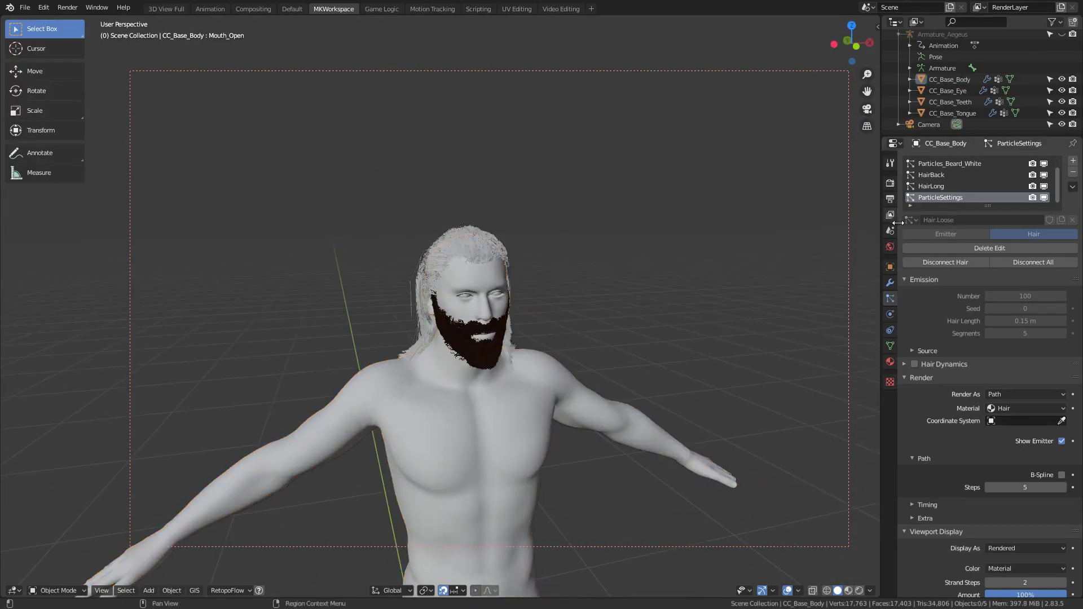
Rename the ParticleSettings hair system to HairLoose and assign the Beard.WhiteHair material
left_click(938, 187)
double_click(939, 198)
left_click(1012, 409)
left_click(1022, 510)
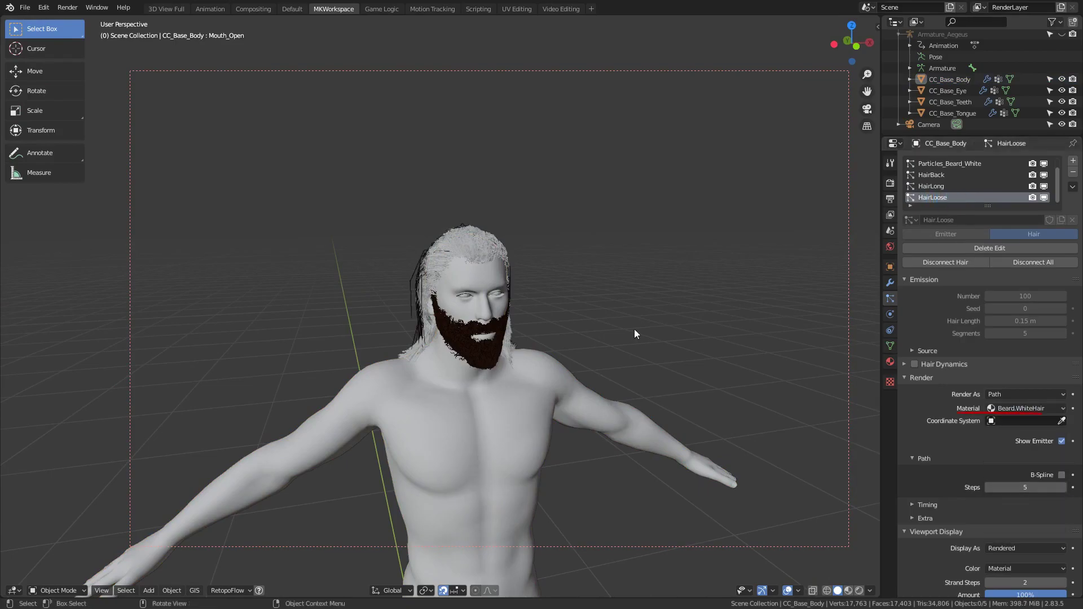
Frame a close-up of the head and preview the hair in rendered shading
middle_click_drag(634, 329, 727, 338)
scroll(624, 439, "up", 4)
middle_click_drag(624, 440, 621, 371)
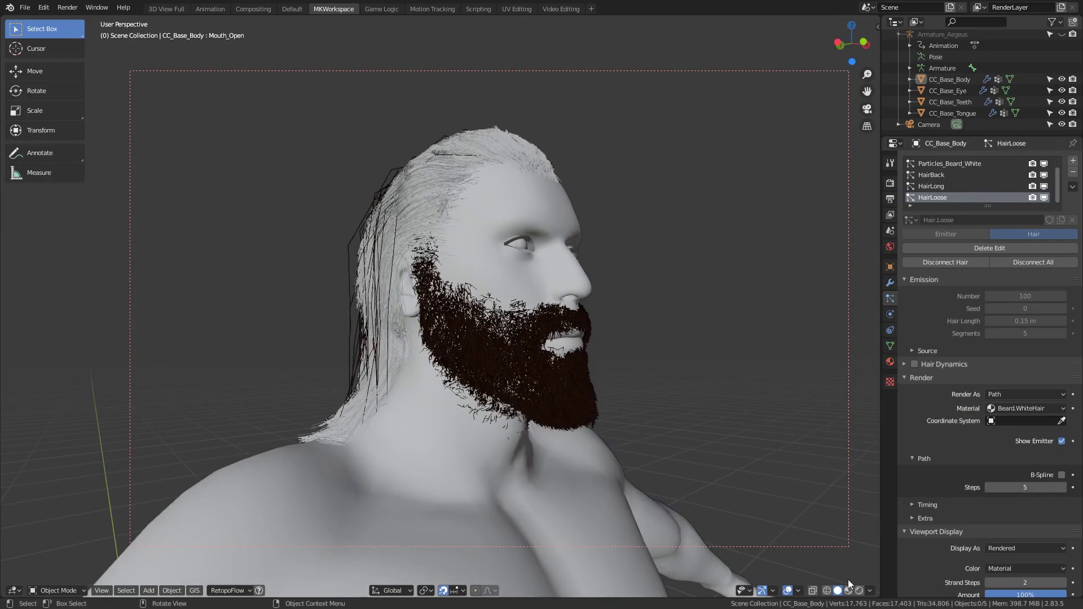
left_click(859, 590)
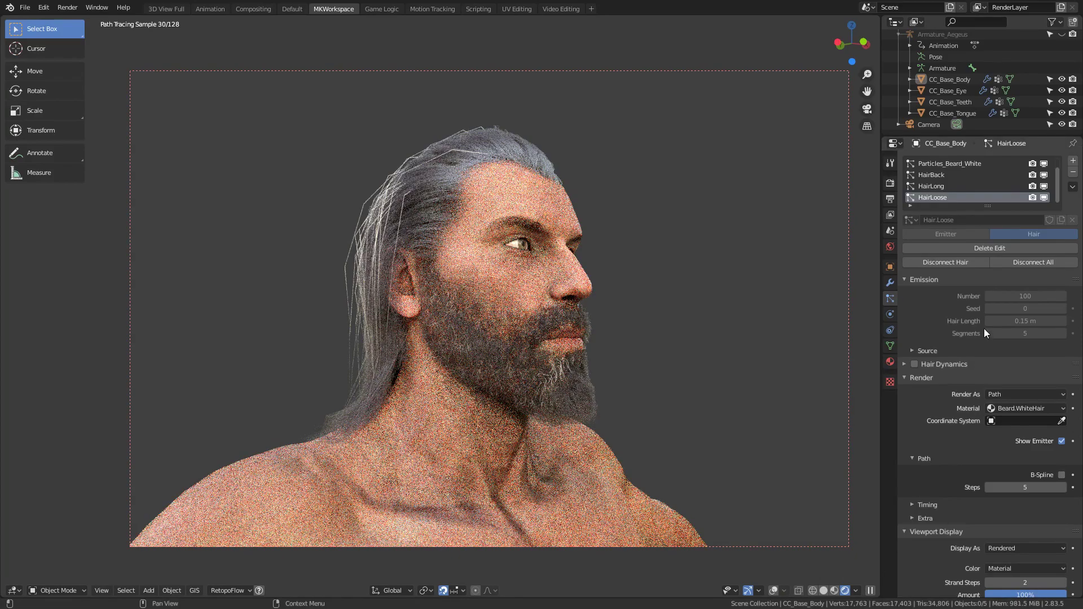
scroll(984, 329, "down", 10)
Set Hair Shape diameter to 1 m root and 0.4 m tip, then return to Particle Edit
left_click(996, 409)
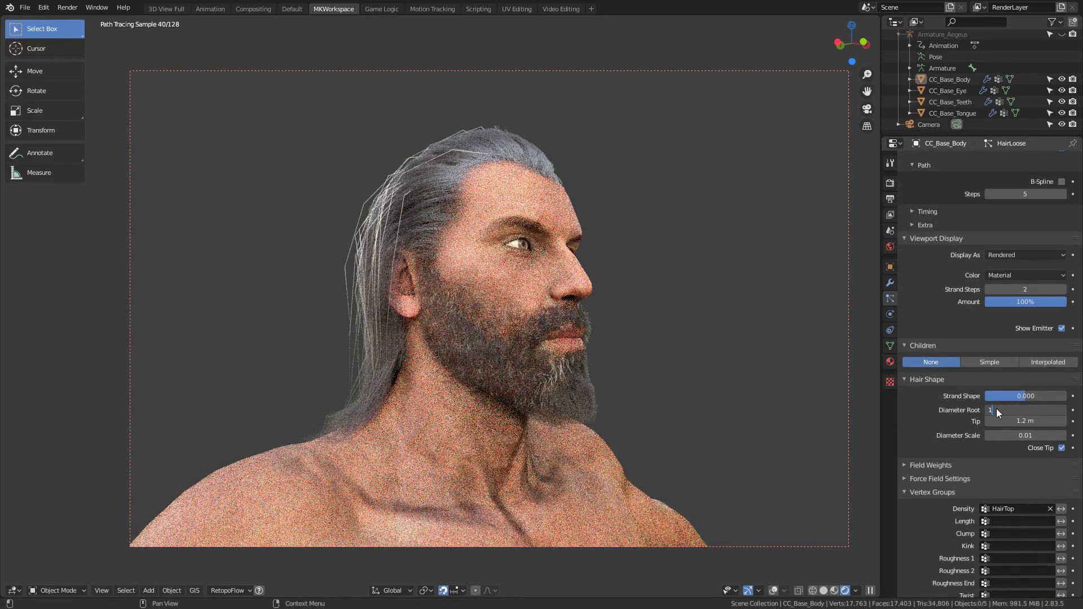
type("1")
key("Return")
left_click(1008, 420)
type("0.4")
key("Return")
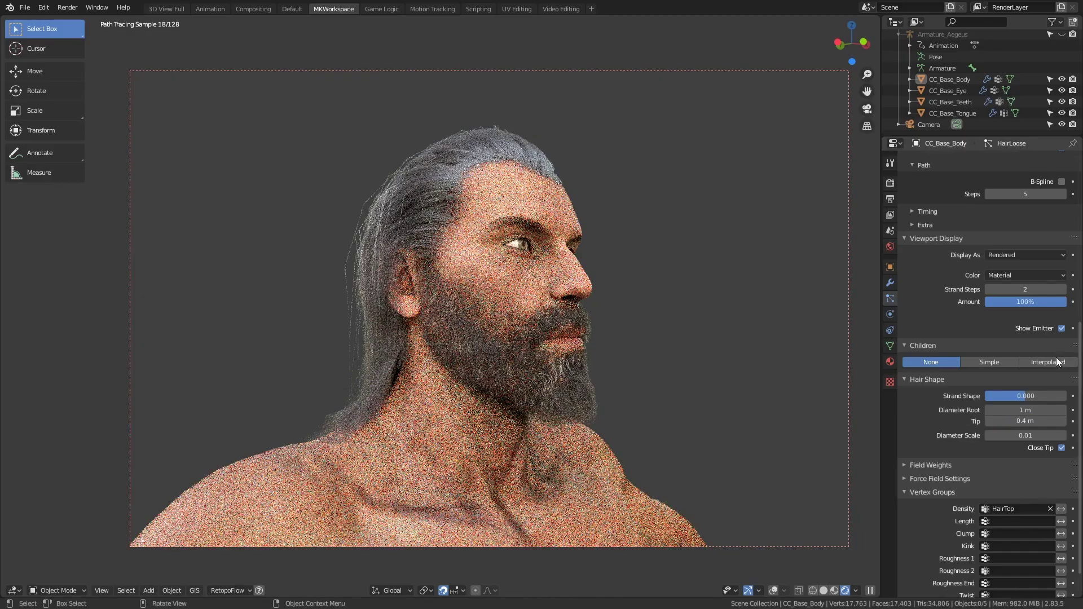
key("ctrl+Tab")
middle_click_drag(442, 281, 530, 289)
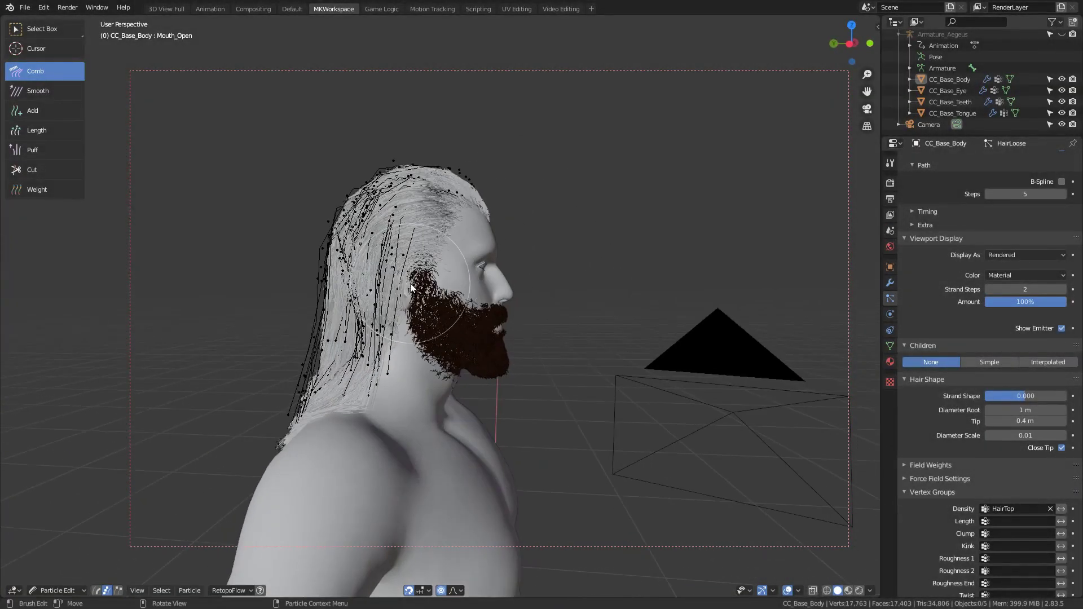
Inspect the hair while switching between Particle Edit and Object Mode, finishing in Object Mode
mouse_move(410, 283)
middle_mouse_down()
mouse_move(632, 293)
mouse_move(355, 265)
mouse_move(482, 248)
mouse_move(581, 374)
mouse_move(560, 336)
middle_mouse_up()
key("ctrl+Tab")
left_click(338, 307)
middle_click_drag(339, 307, 369, 299)
key("ctrl+Tab")
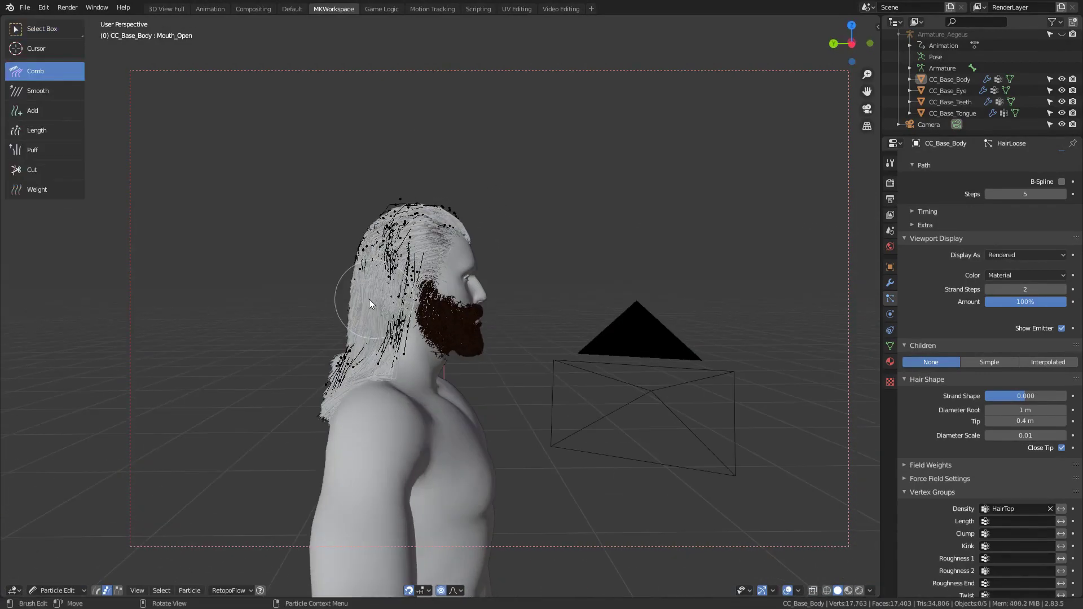
key("ctrl+Tab")
scroll(1062, 282, "up", 5)
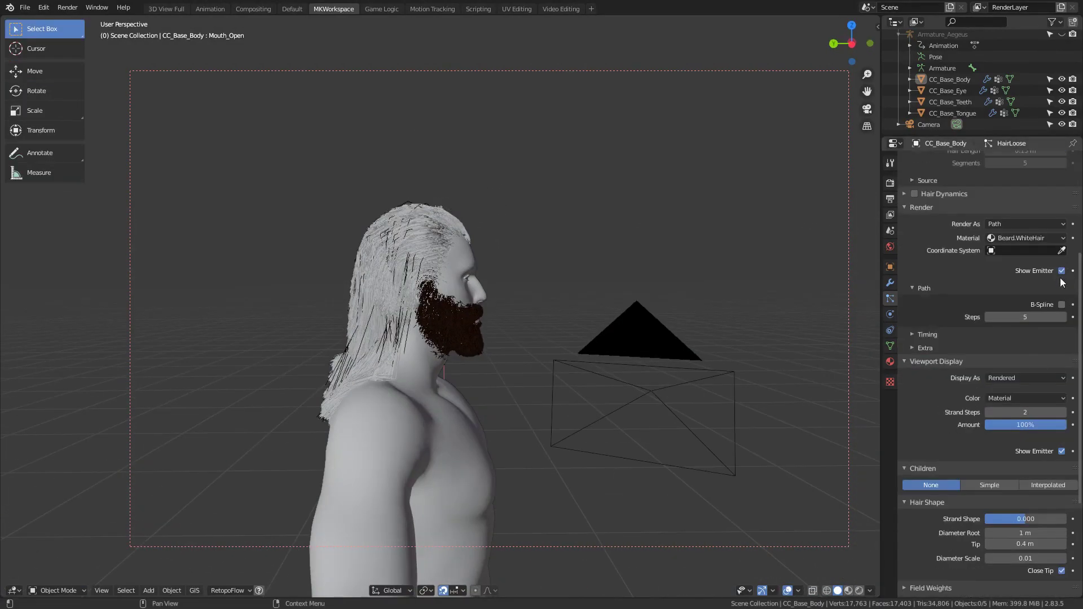
Raise HairLoose's display strand steps to 6
left_click(1062, 412)
left_click(1062, 412)
left_click(1063, 412)
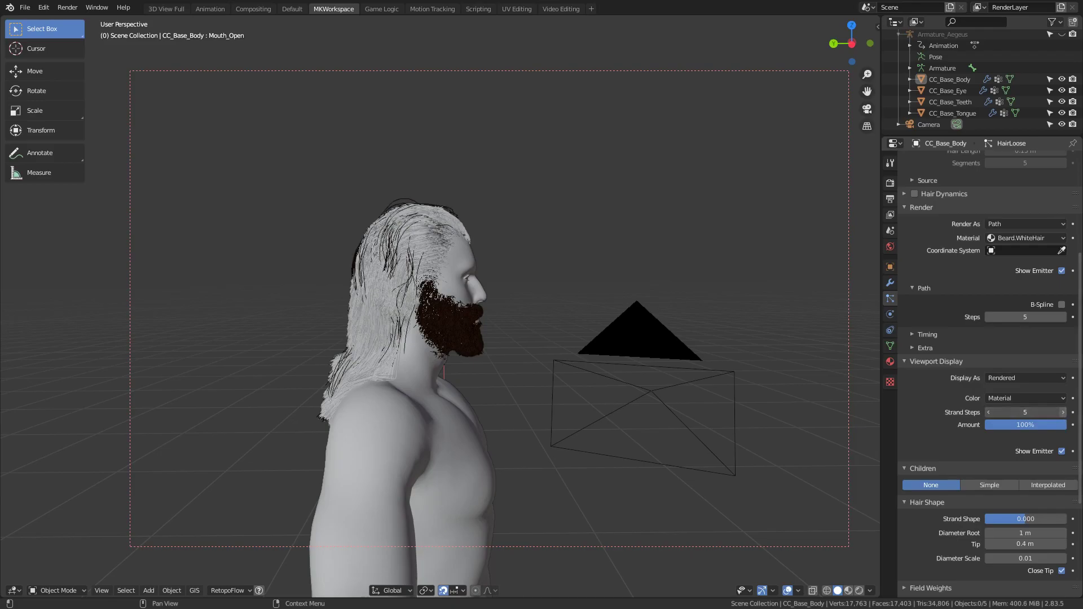
left_click(1063, 413)
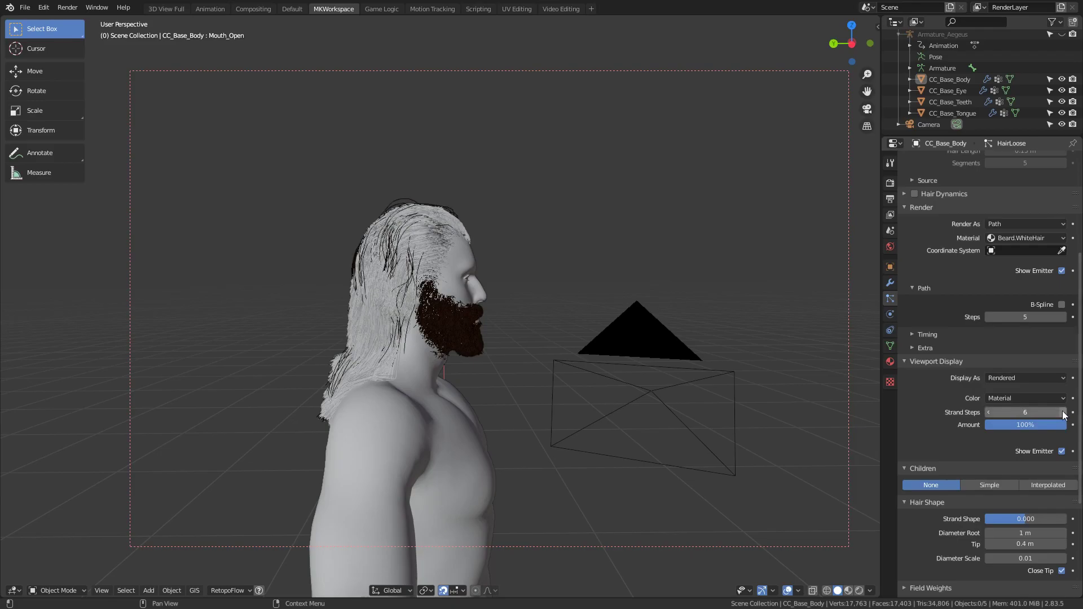
scroll(981, 270, "up", 6)
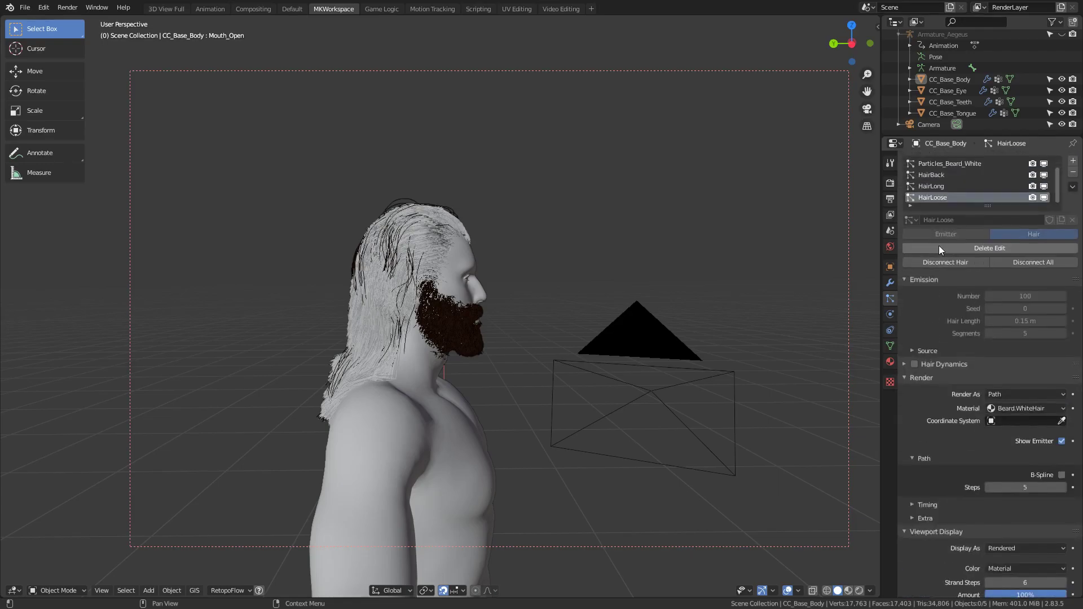
Set HairBack and HairLong strand steps to 6 and reveal HairLong's clumping and roughness settings
left_click(940, 175)
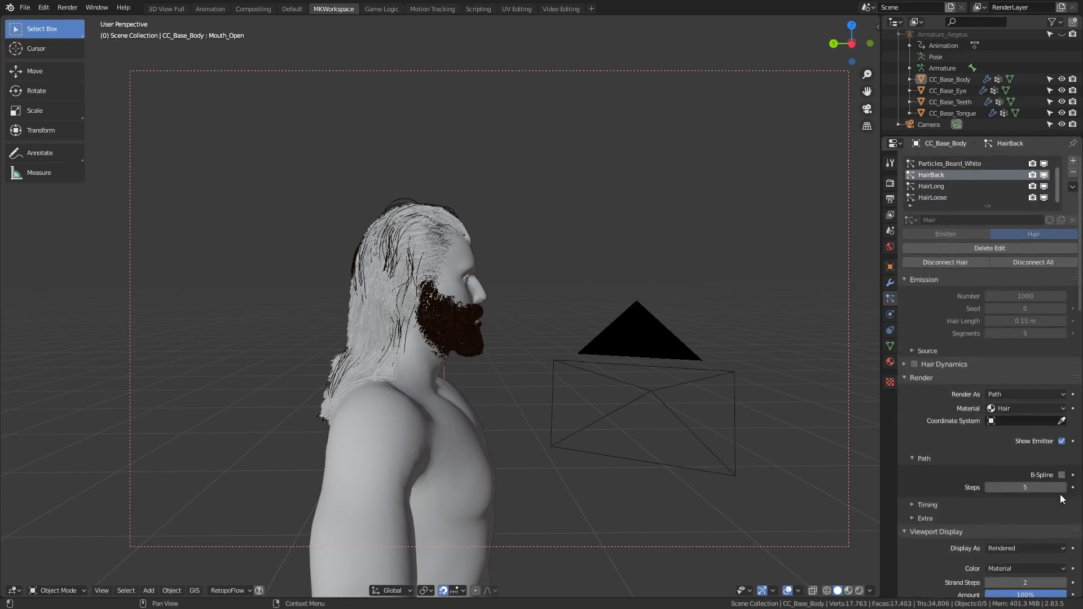
left_click(1064, 584)
left_click(1064, 584)
left_click(1064, 584)
left_click(1064, 584)
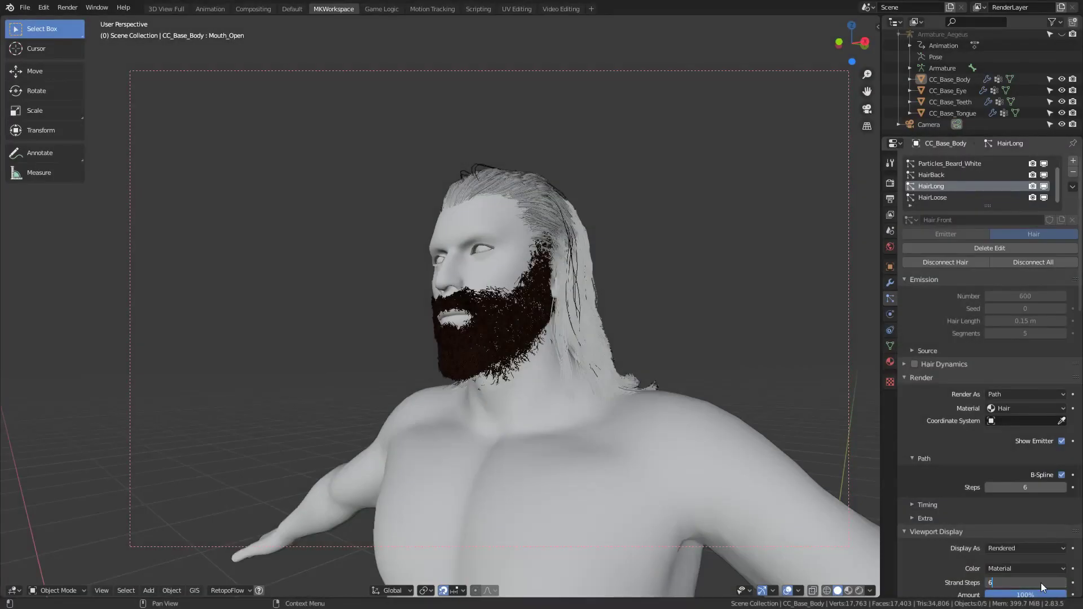
key("Return")
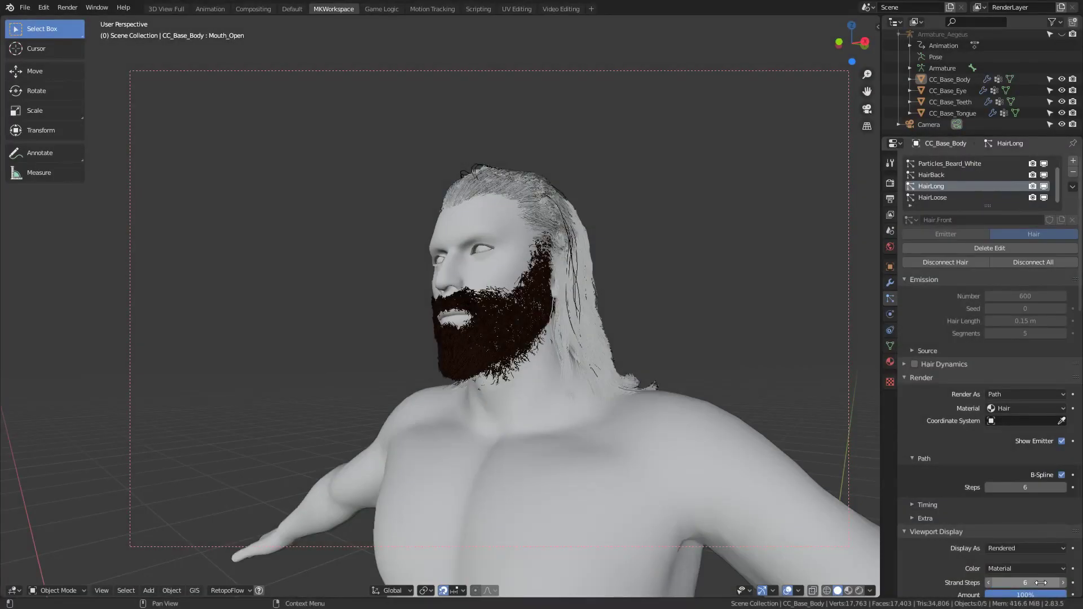
middle_click_drag(762, 368, 807, 420)
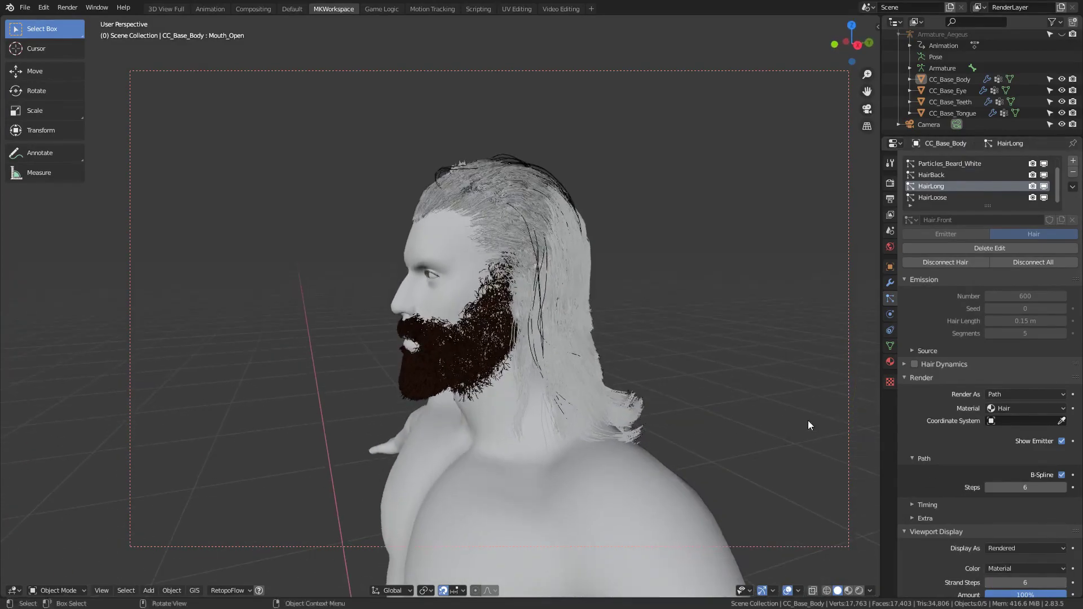
scroll(966, 505, "down", 5)
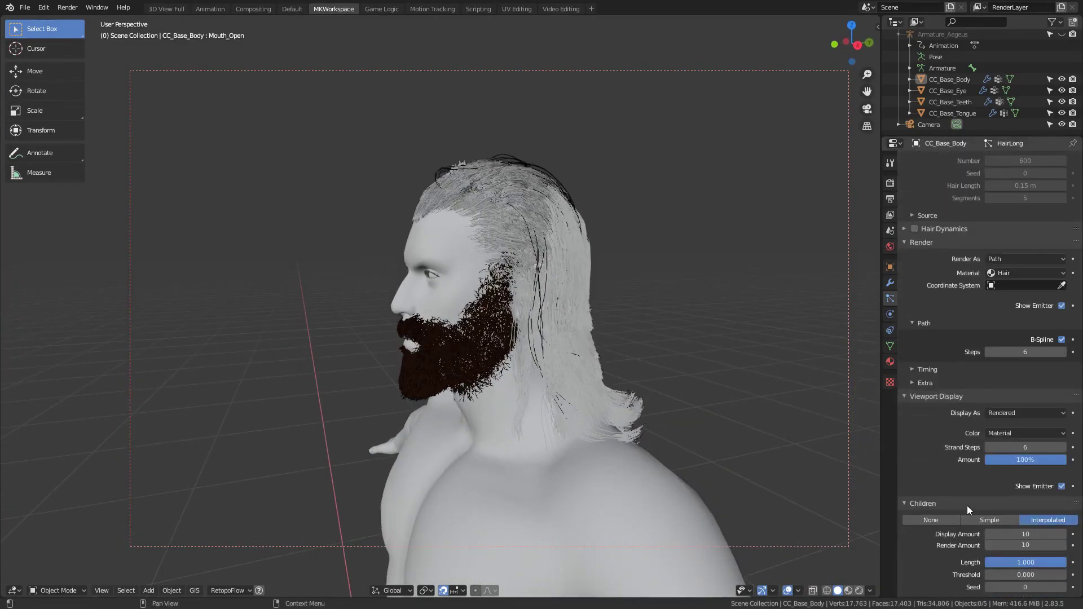
scroll(967, 506, "down", 10)
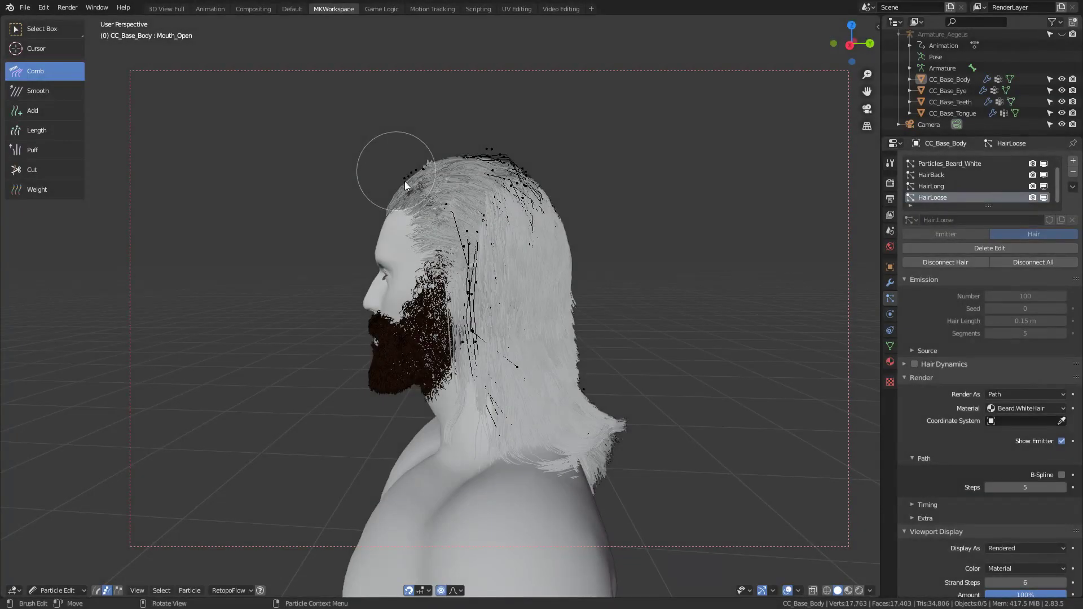
Check the loose strands around the head, then switch back to Object Mode for a front view
middle_click_drag(404, 181, 508, 188)
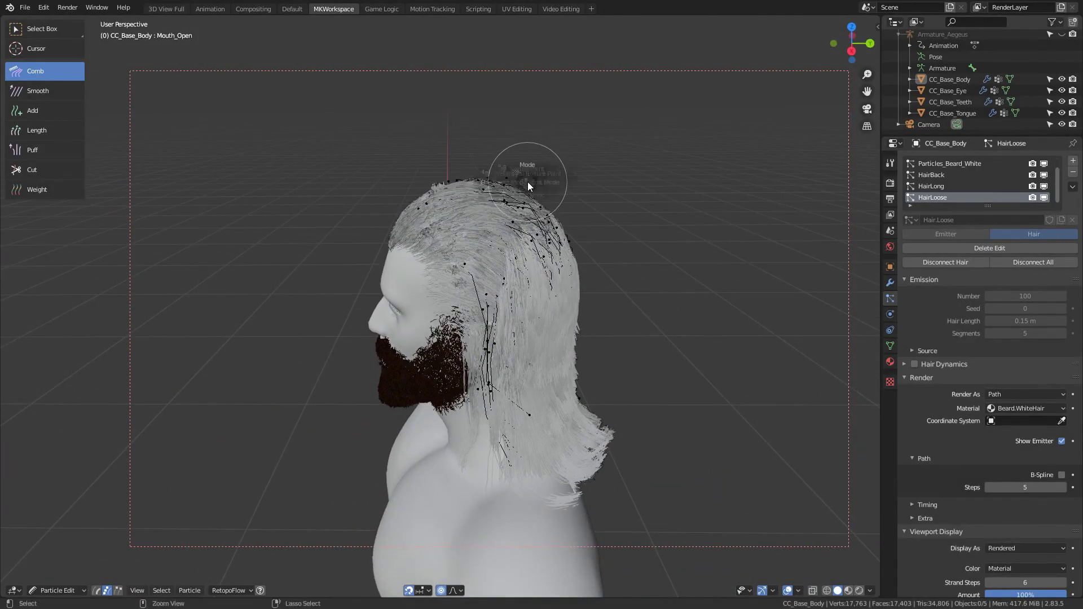
key("ctrl+Tab")
left_click(506, 202)
middle_click_drag(497, 219, 582, 182)
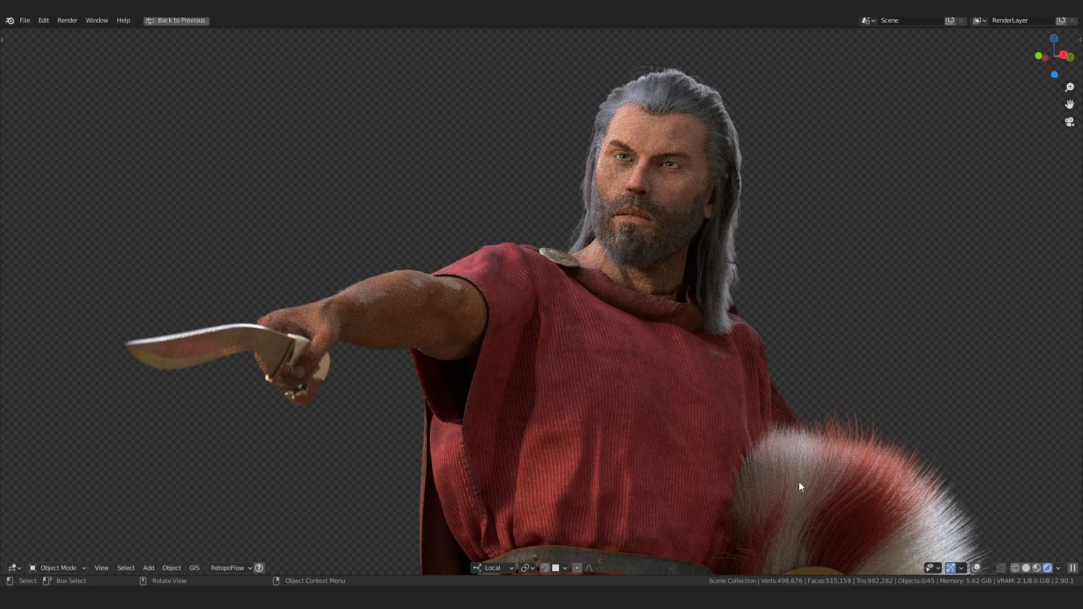
Orbit the rendered character to a new angle
middle_click_drag(798, 482, 680, 381)
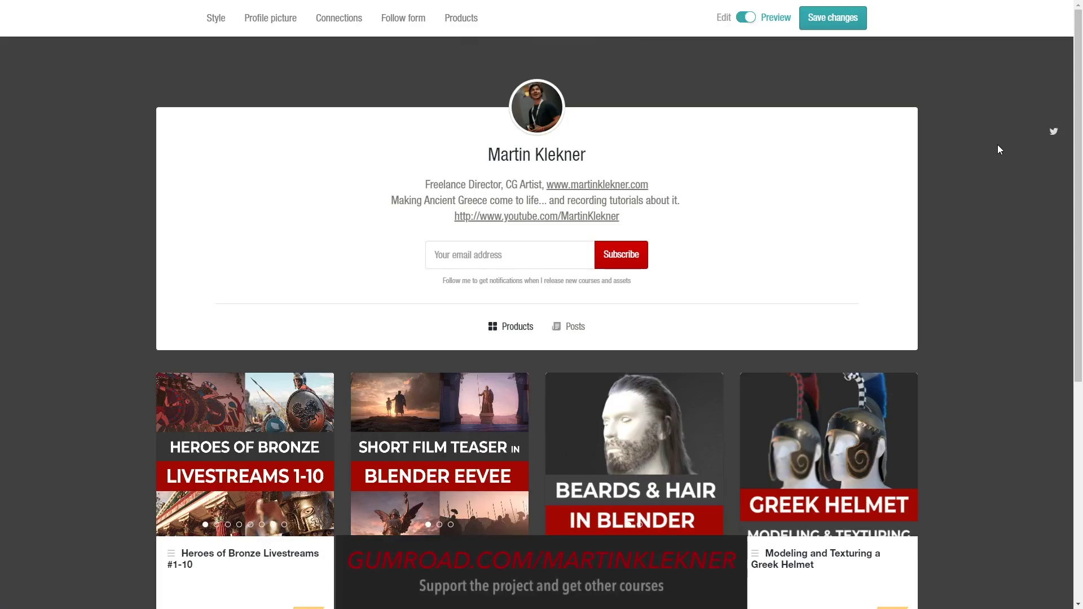
View the Beards & Hair in Blender product on Gumroad, then scroll the Patreon posts
scroll(997, 145, "down", 3)
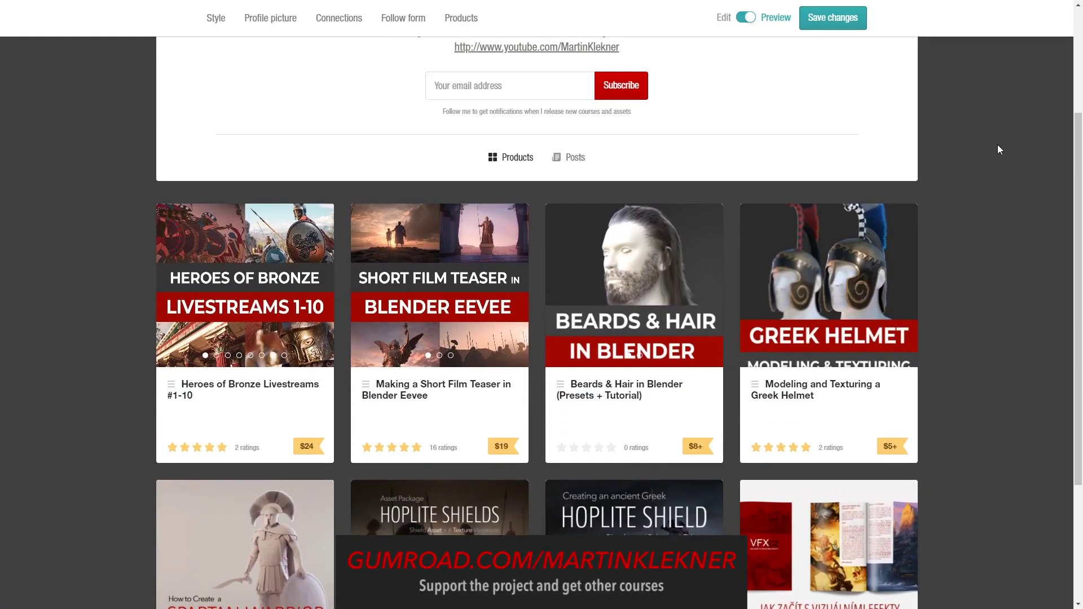
left_click(649, 320)
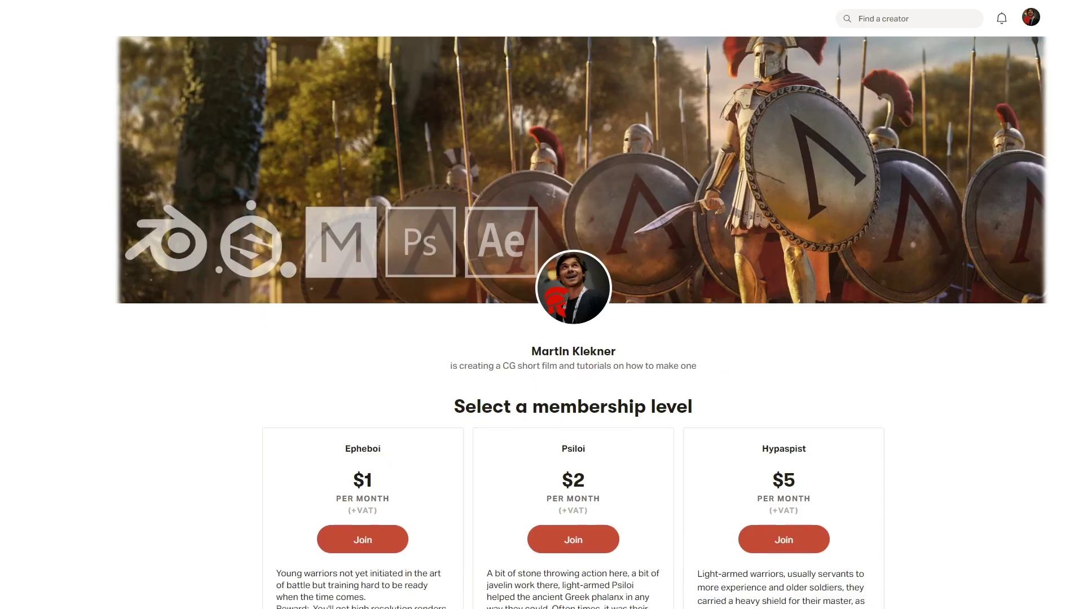
scroll(581, 322, "down", 5)
scroll(541, 304, "down", 15)
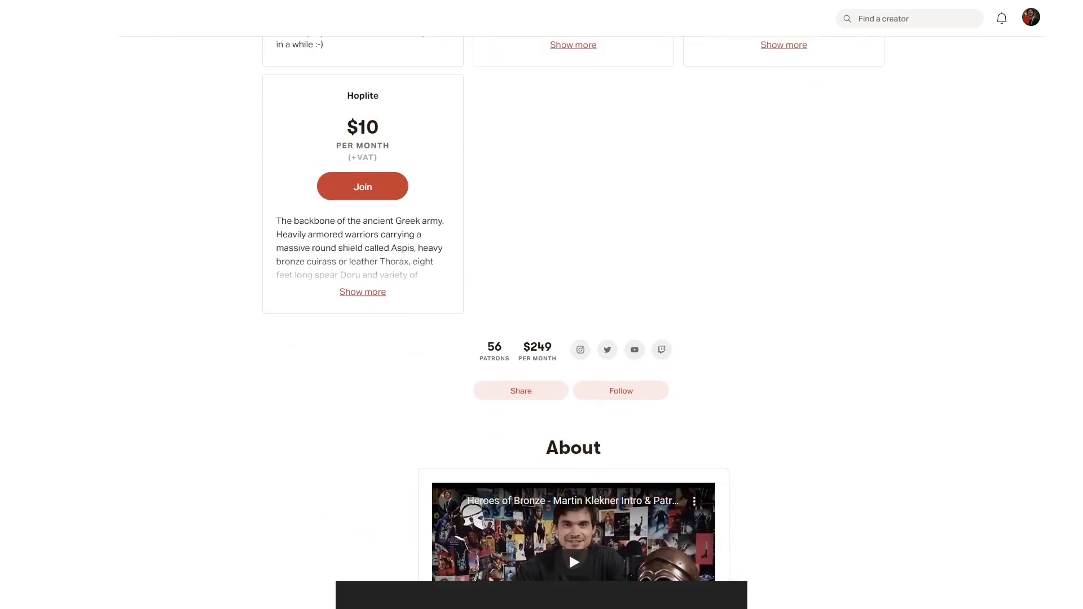
scroll(541, 305, "down", 9)
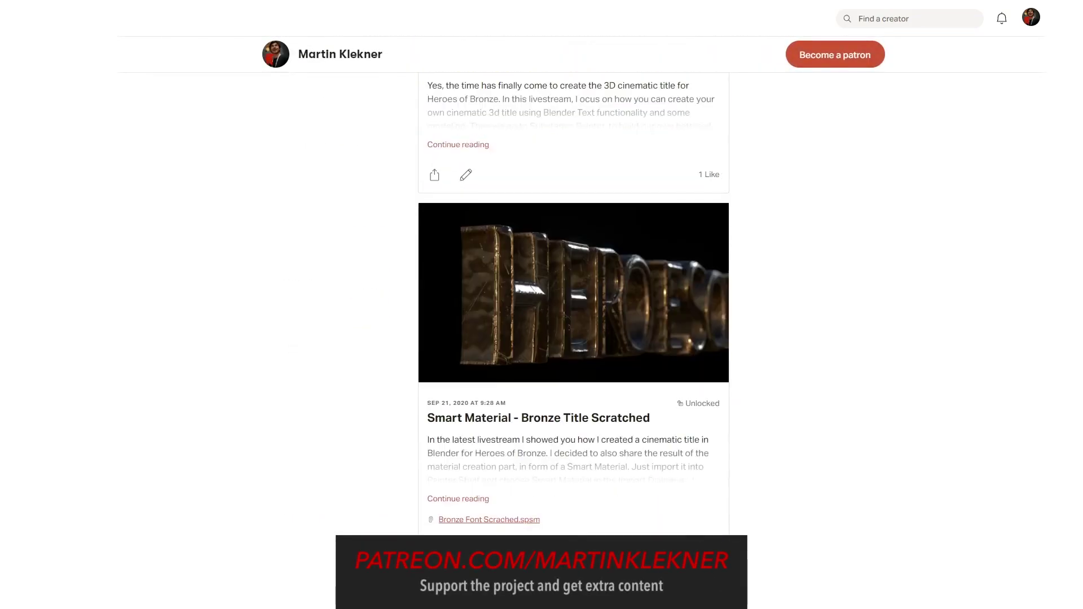
scroll(573, 305, "down", 4)
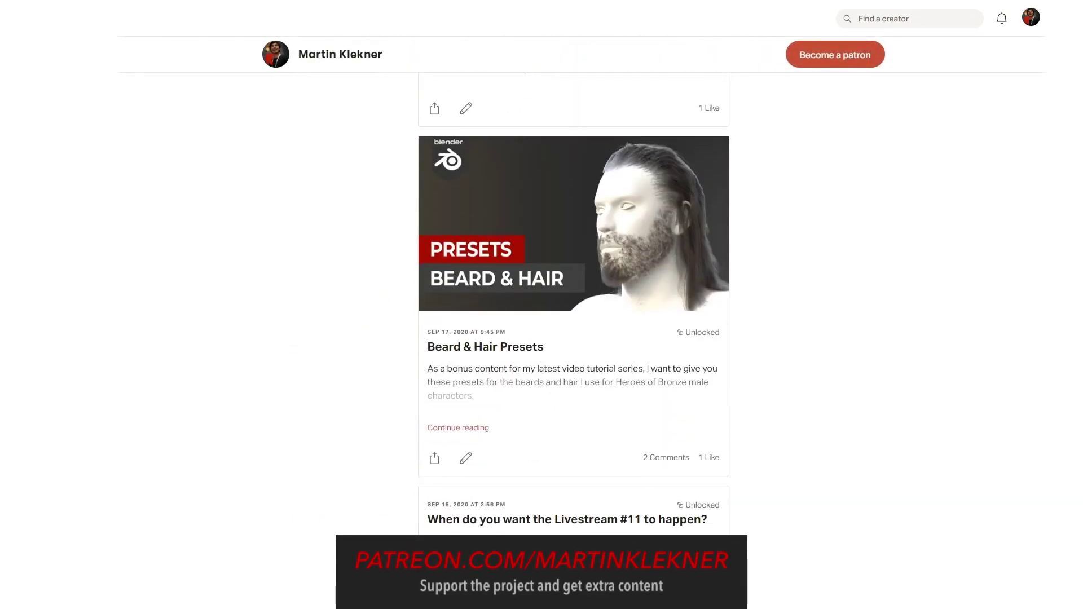